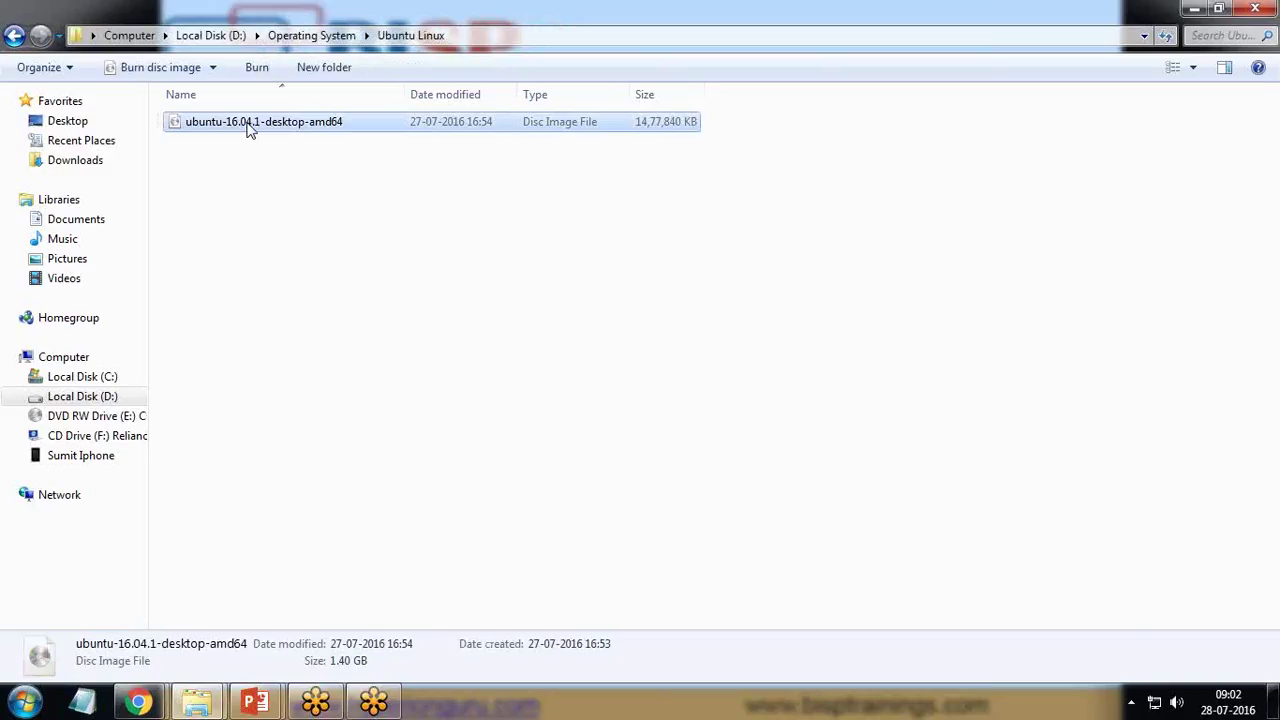
- Check the Ubuntu ISO's properties to confirm its 1.40 GB size
right_click(248, 130)
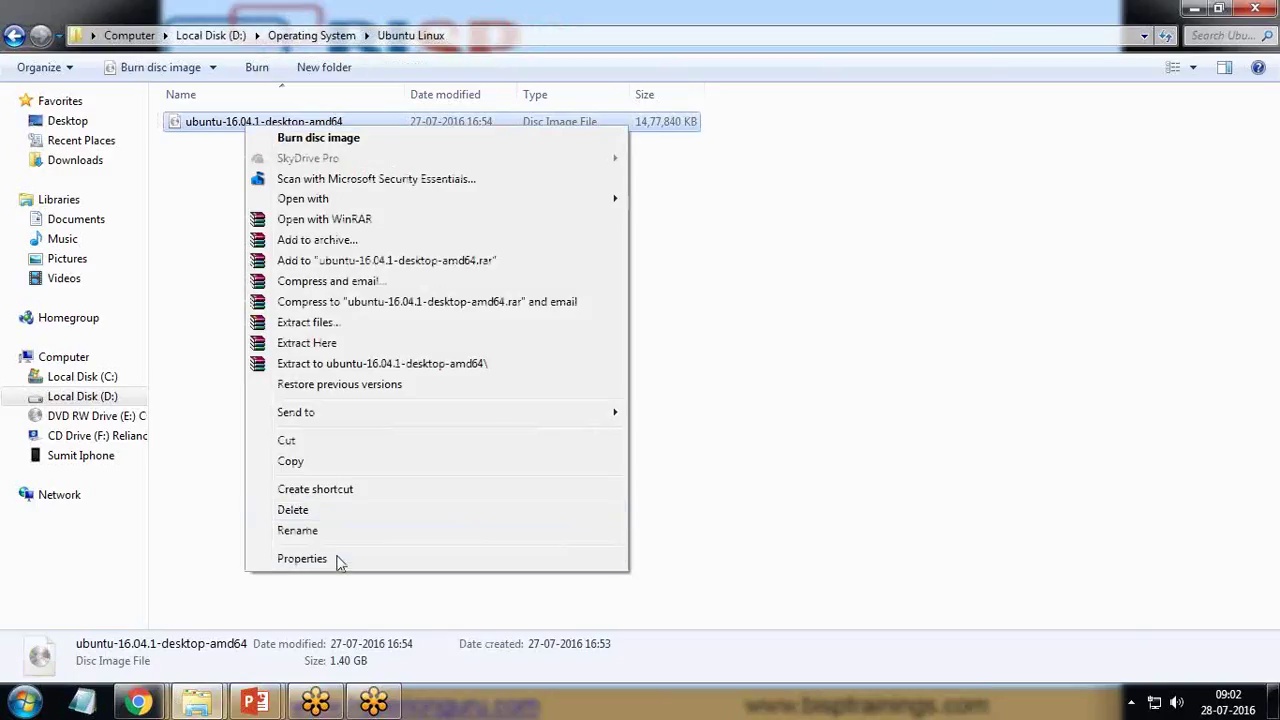
left_click(332, 559)
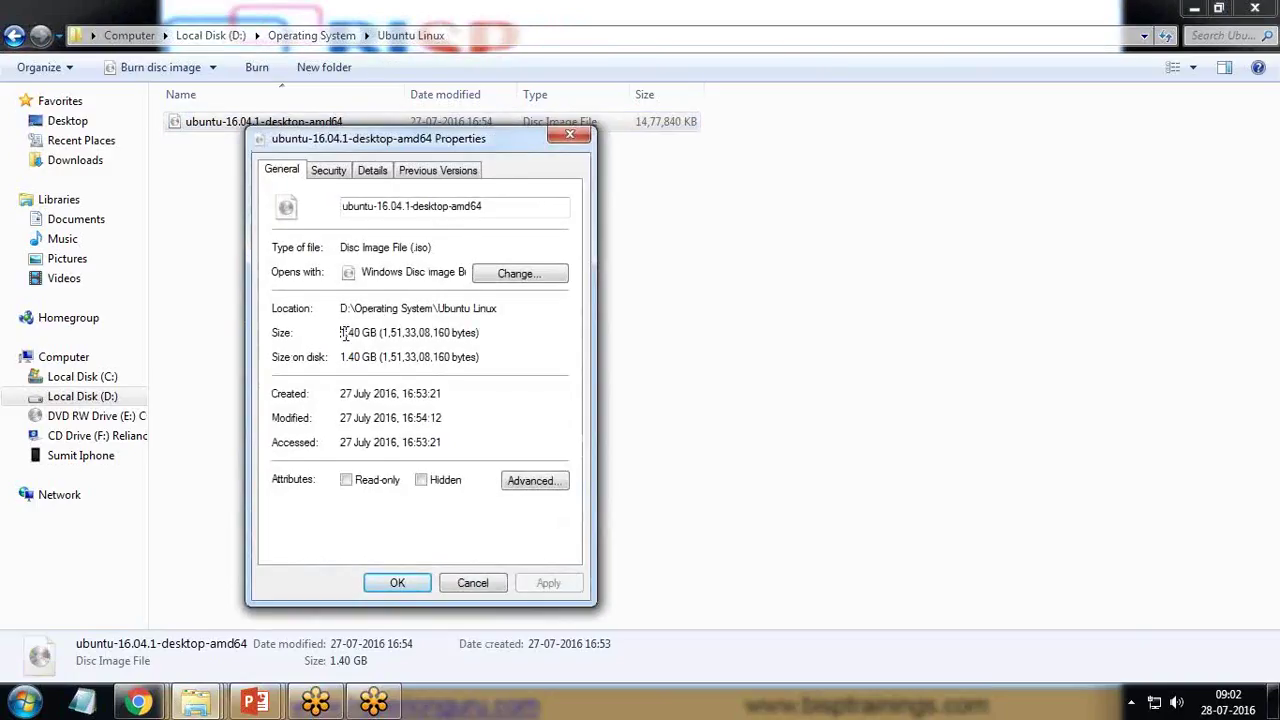
left_click_drag(341, 333, 362, 333)
left_click(398, 584)
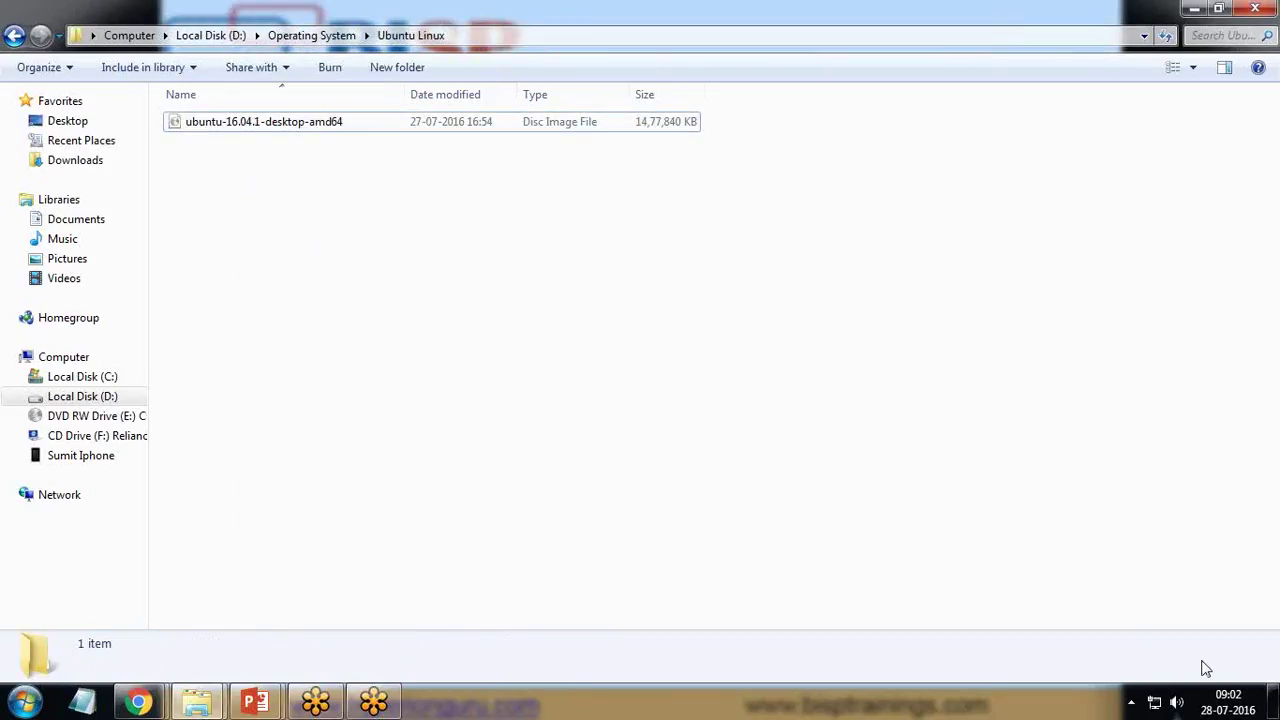
- Minimize the Ubuntu Linux folder window and launch VMware Player from the desktop
left_click(1275, 703)
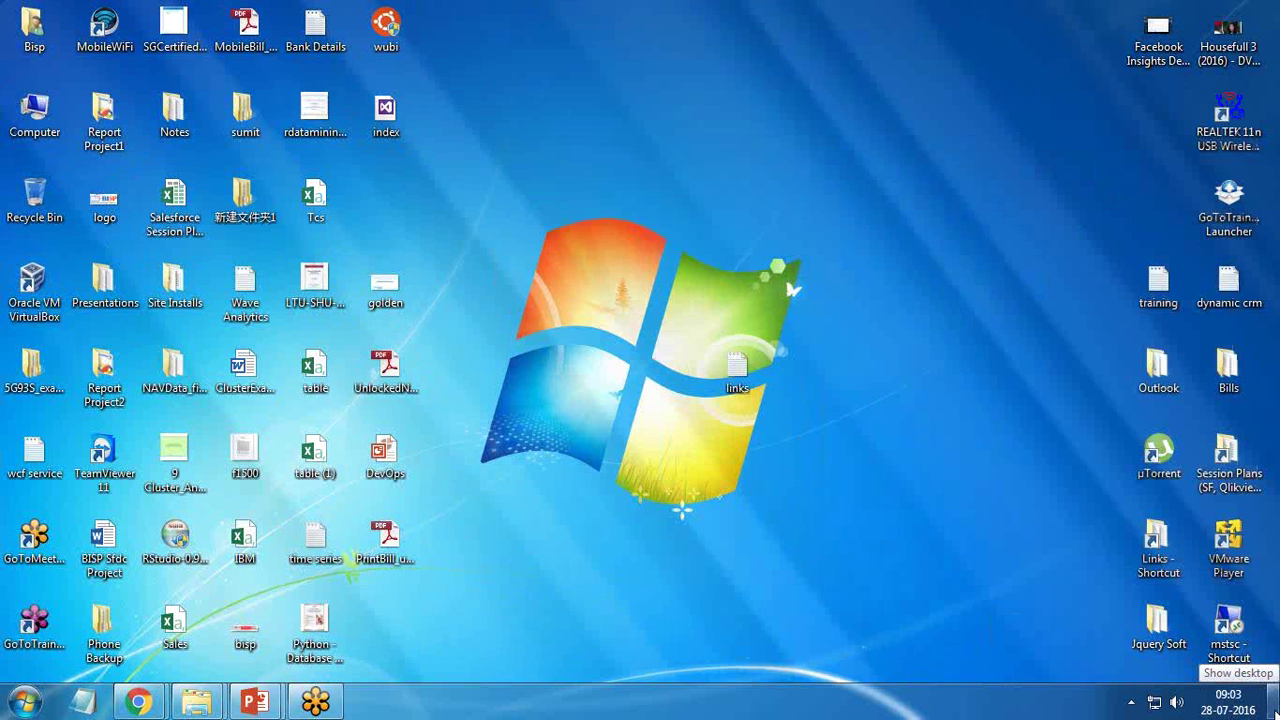
left_click(1275, 703)
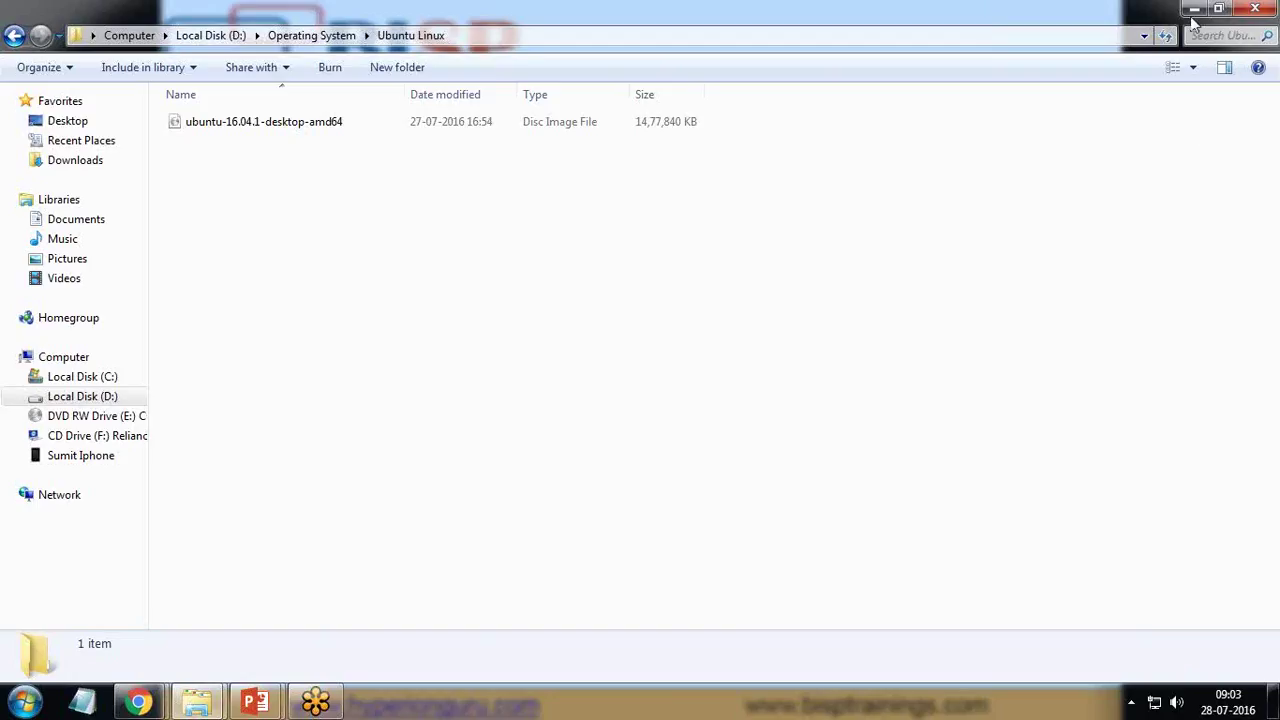
left_click(1194, 10)
left_click(1275, 703)
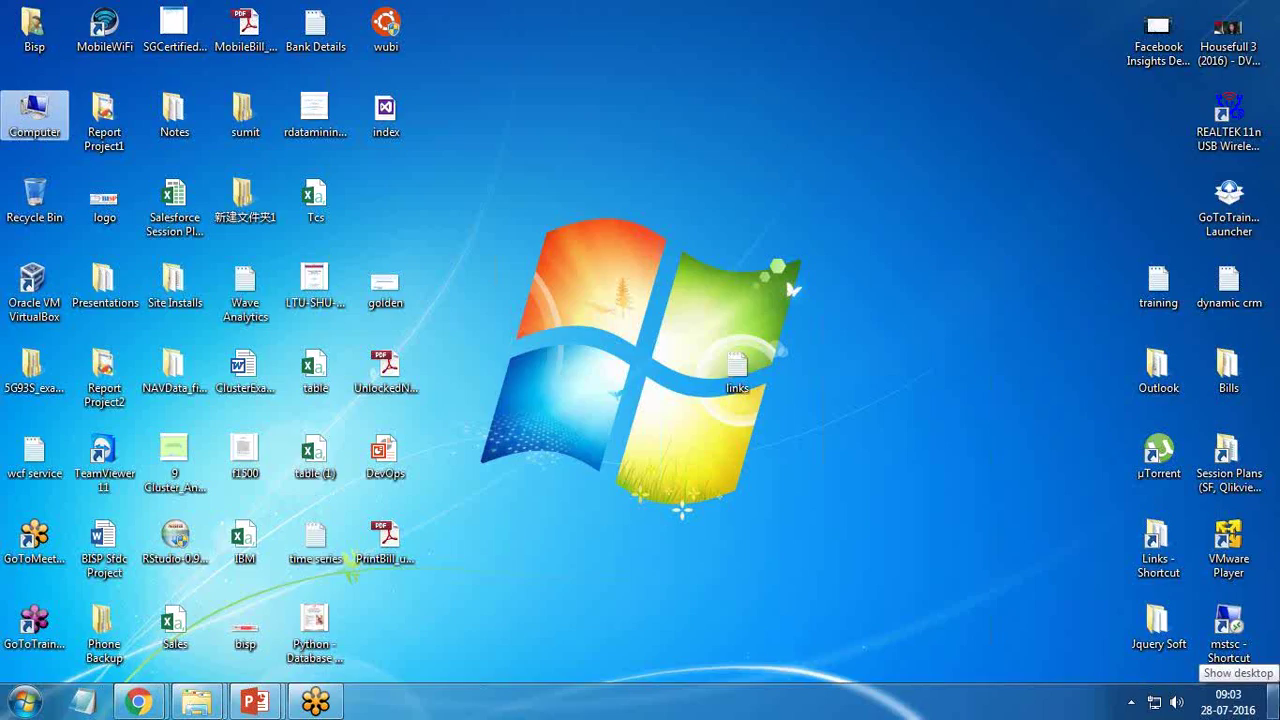
left_click(1064, 100)
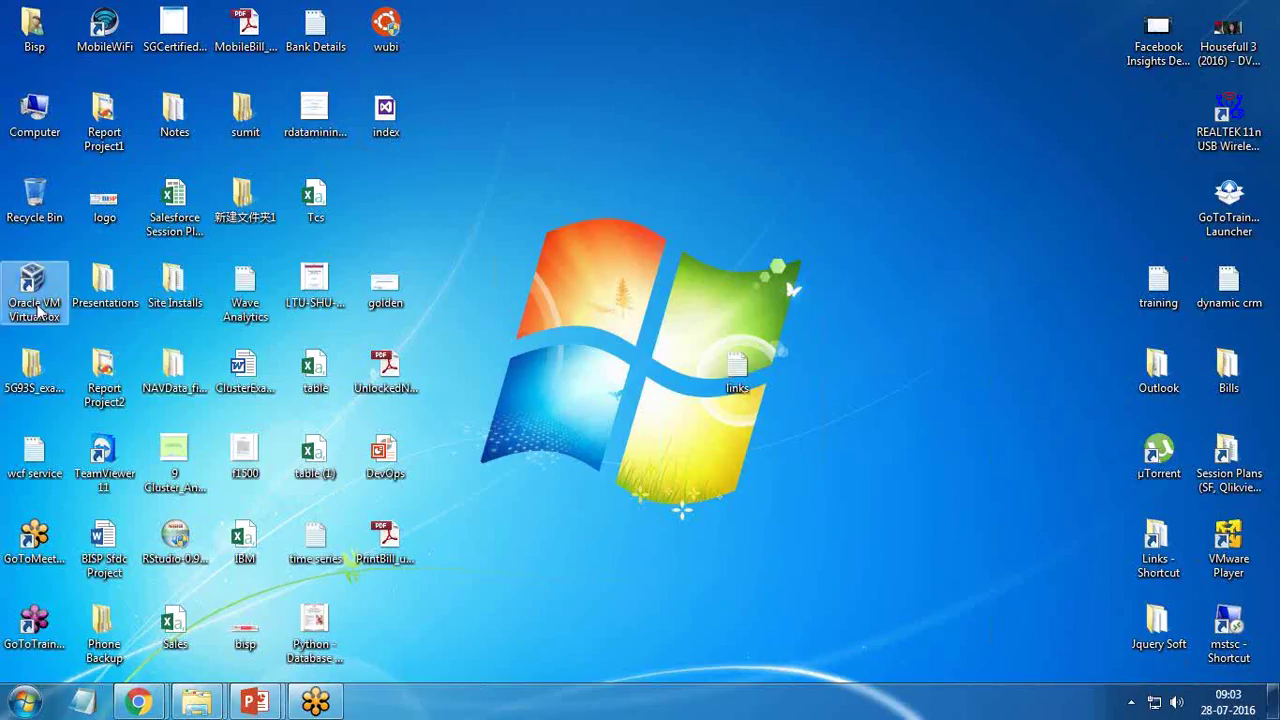
left_click(1231, 548)
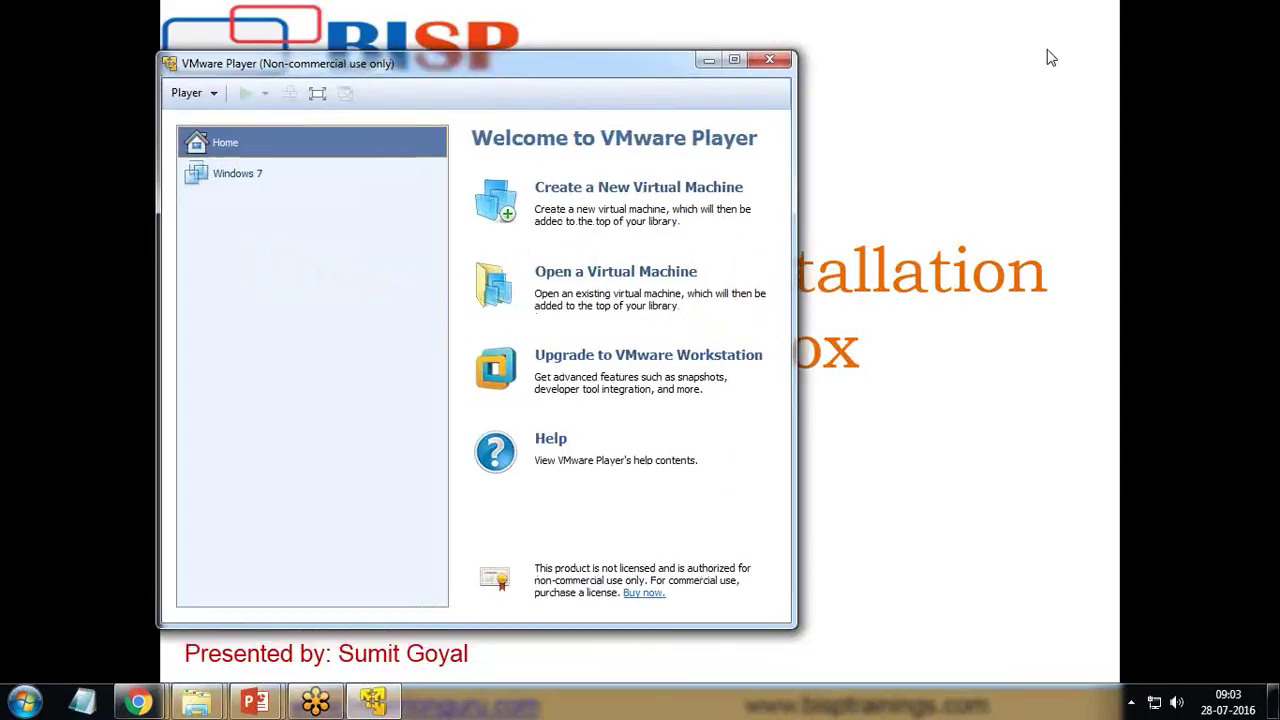
- Create a new virtual machine from the ubuntu-16.04.1-desktop-amd64 installer disc image
left_click_drag(491, 64, 541, 53)
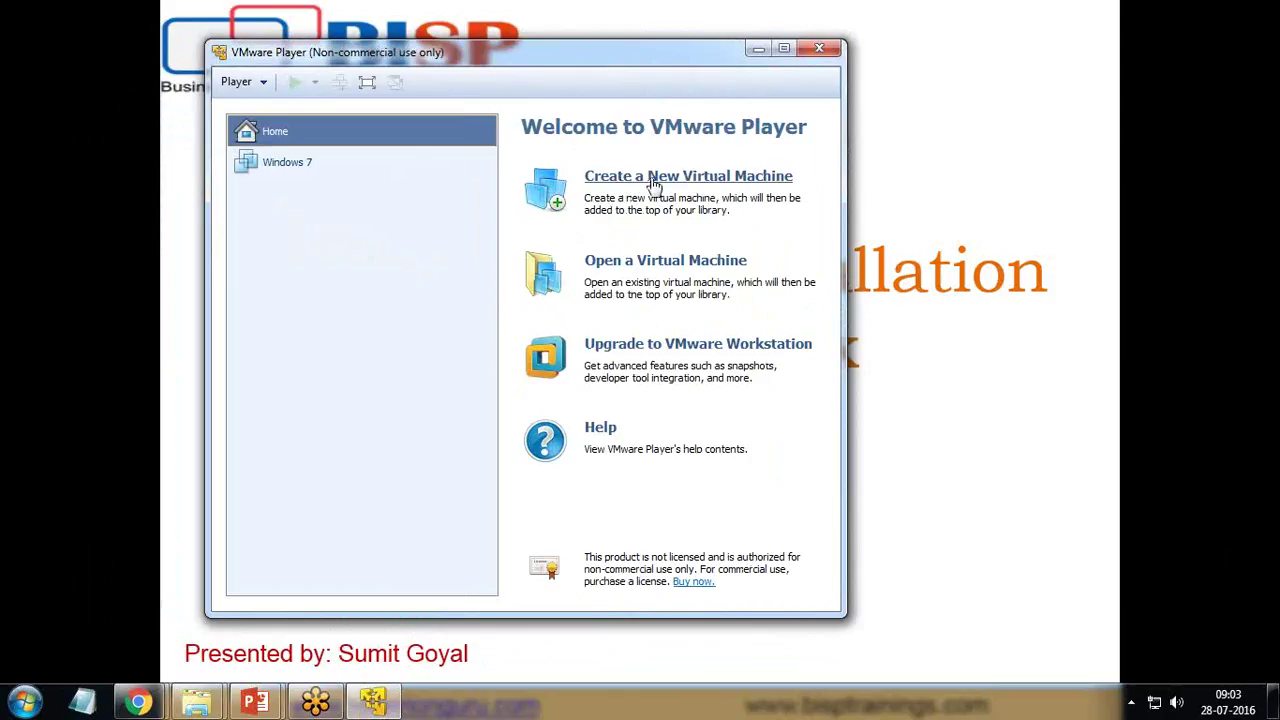
left_click(652, 180)
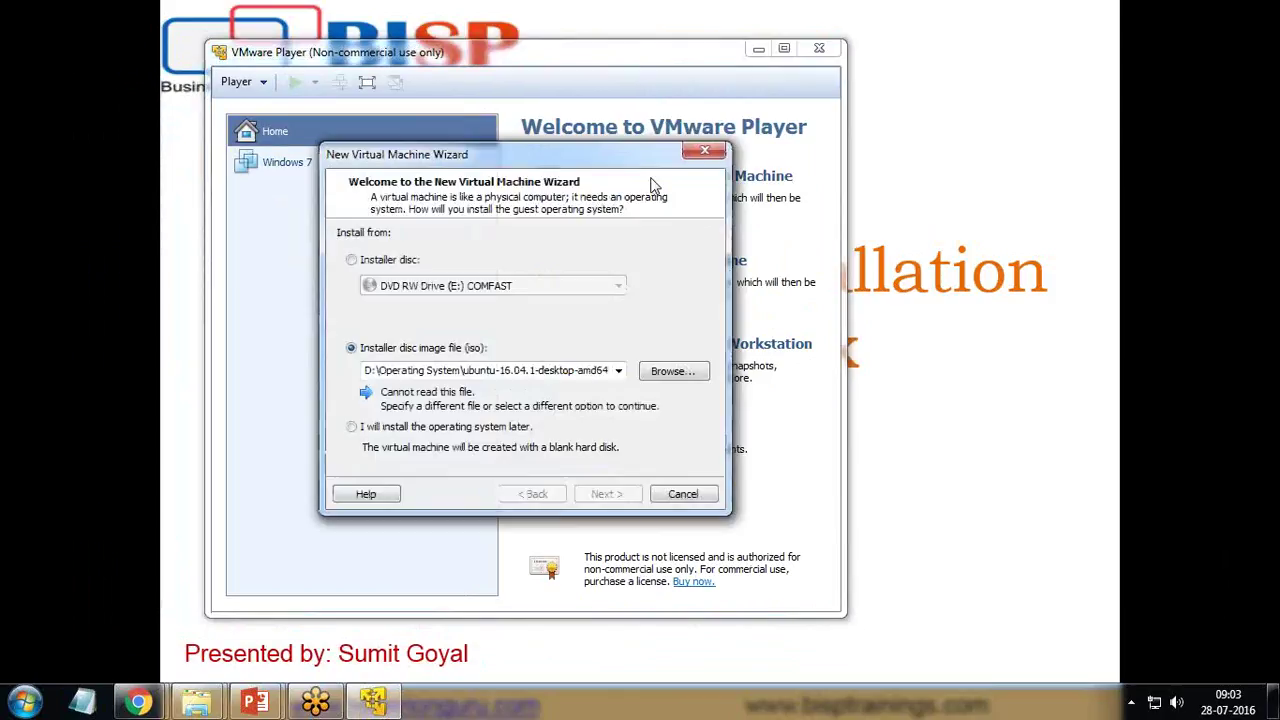
left_click(980, 460)
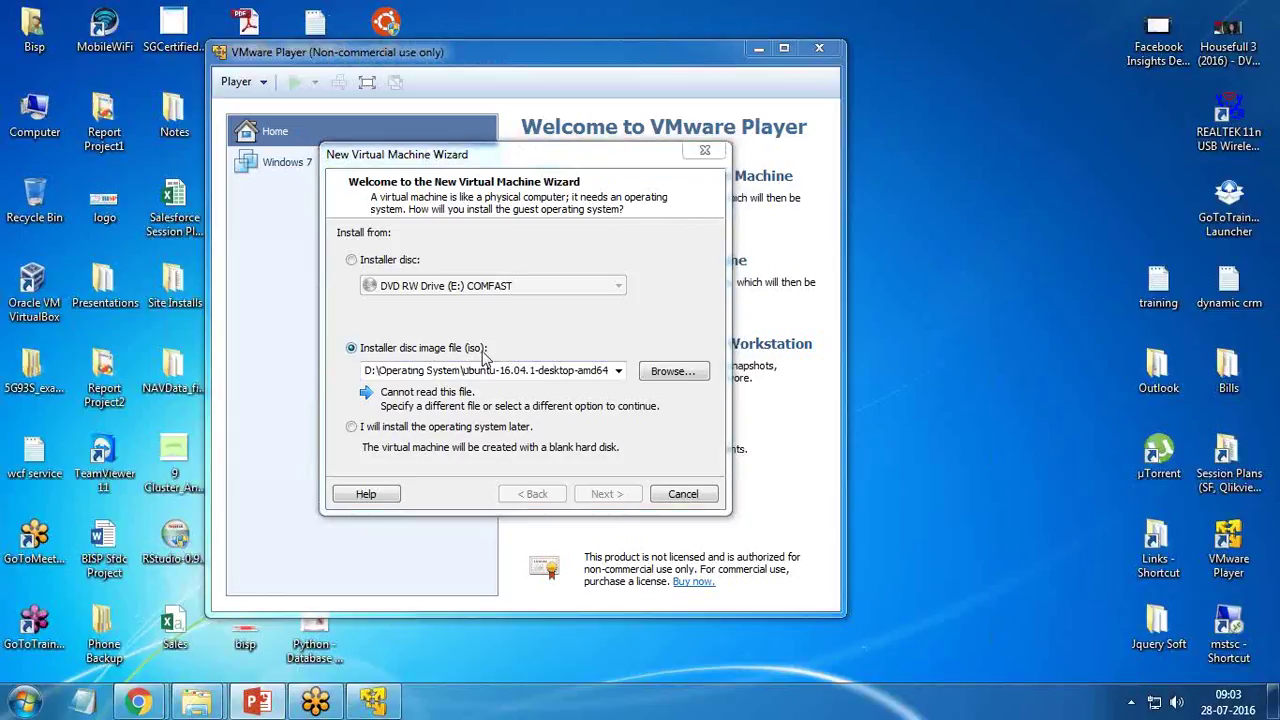
left_click(655, 375)
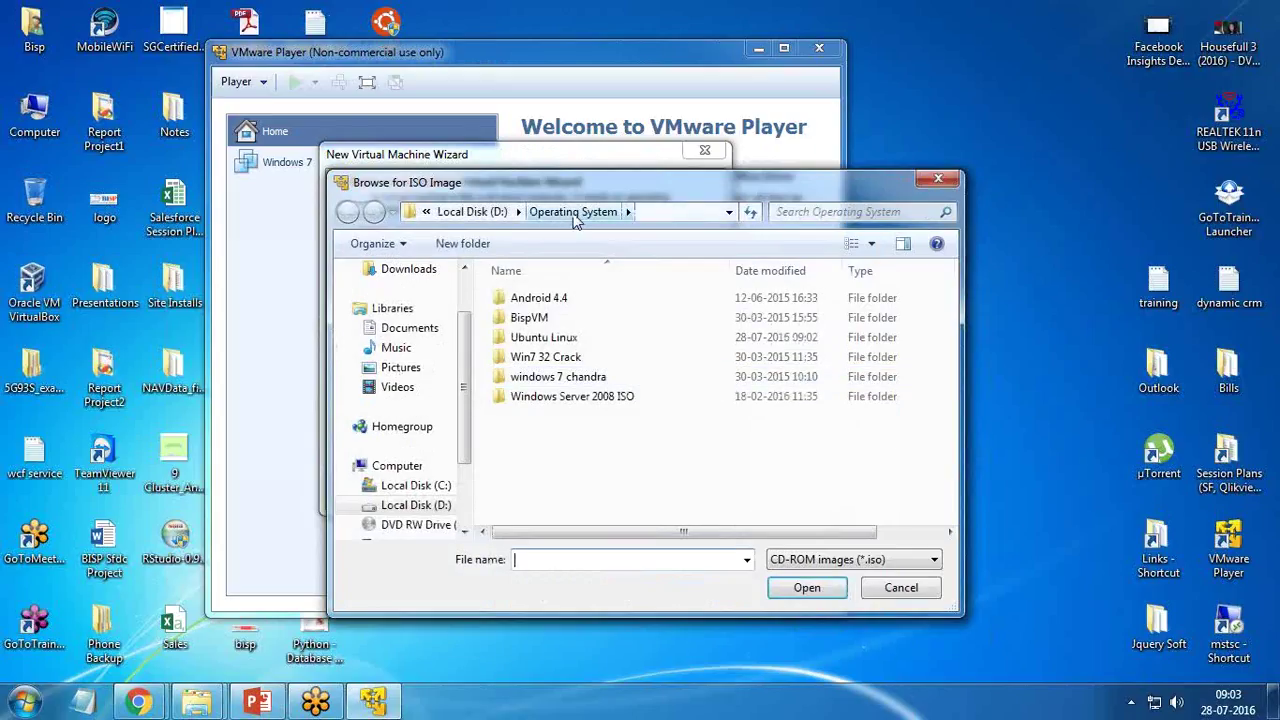
double_click(540, 337)
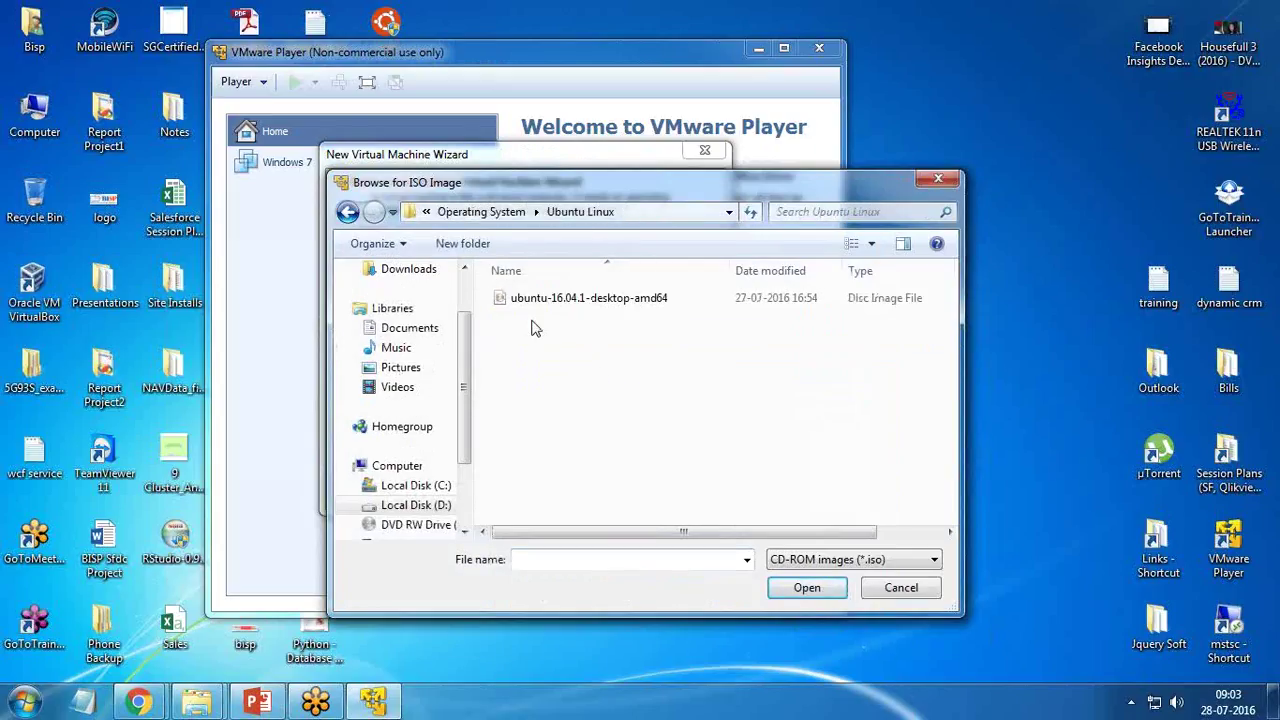
left_click(540, 305)
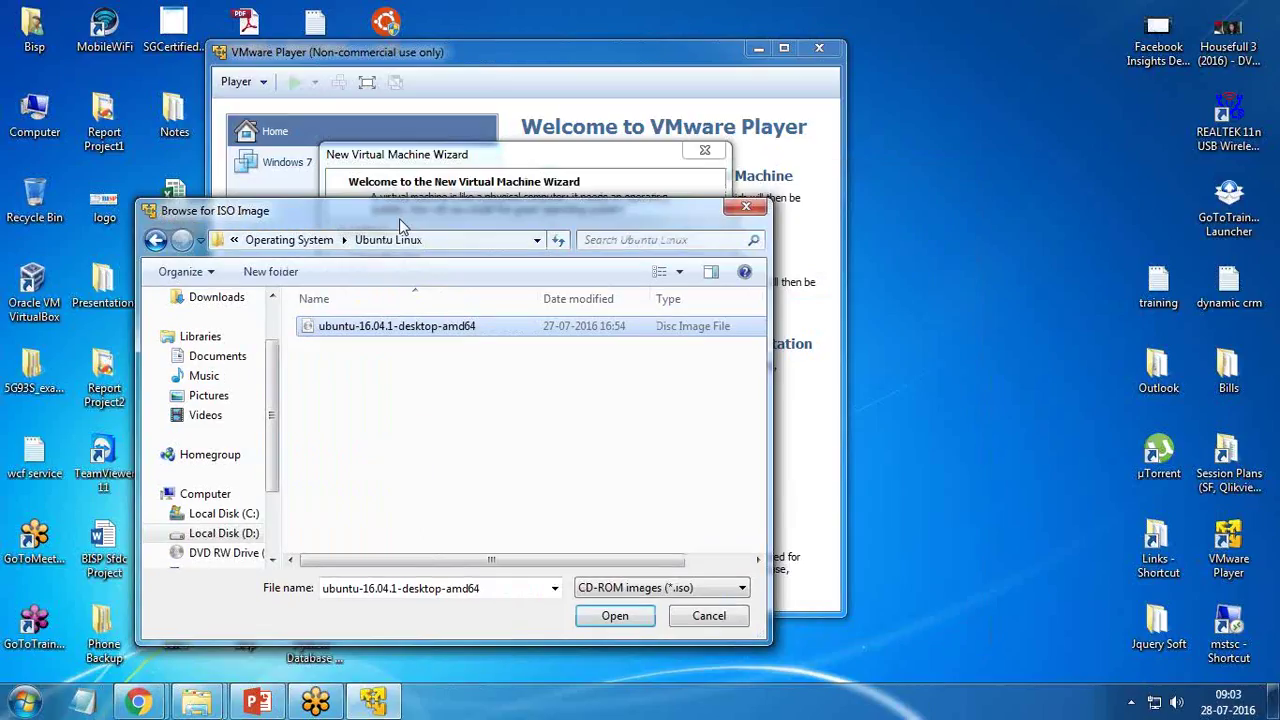
left_click_drag(591, 190, 399, 218)
left_click(613, 615)
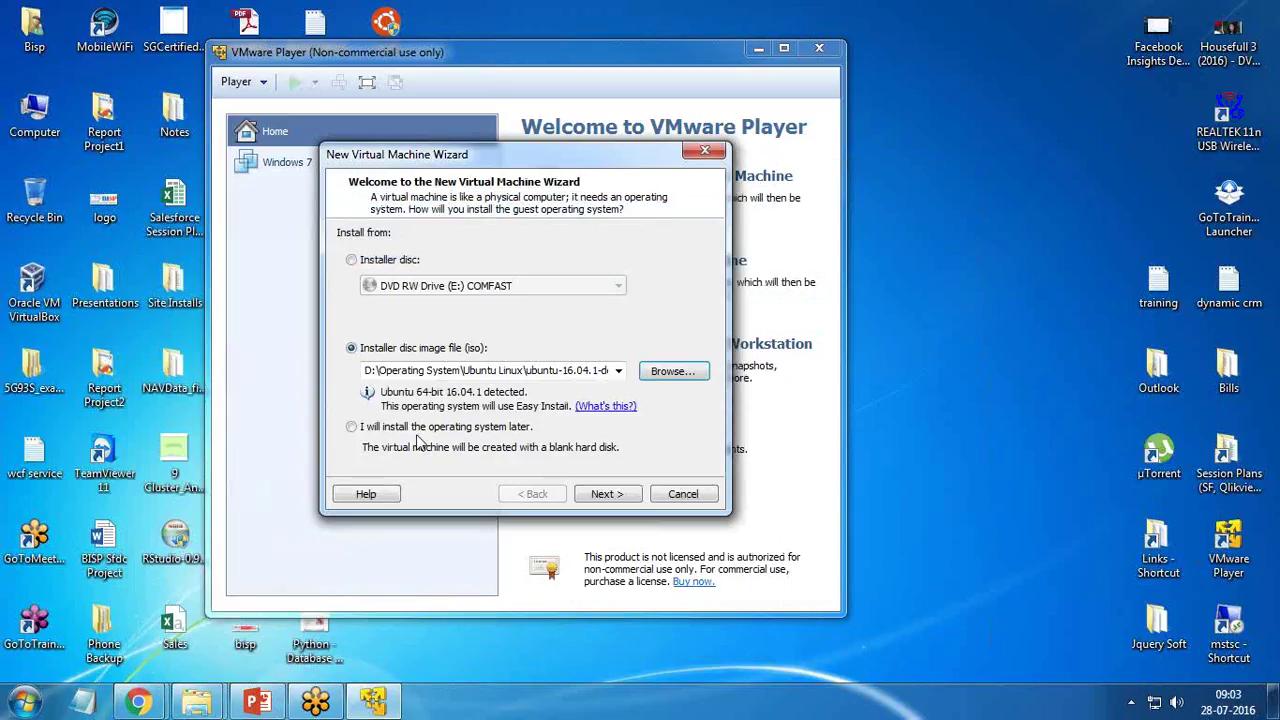
left_click(606, 494)
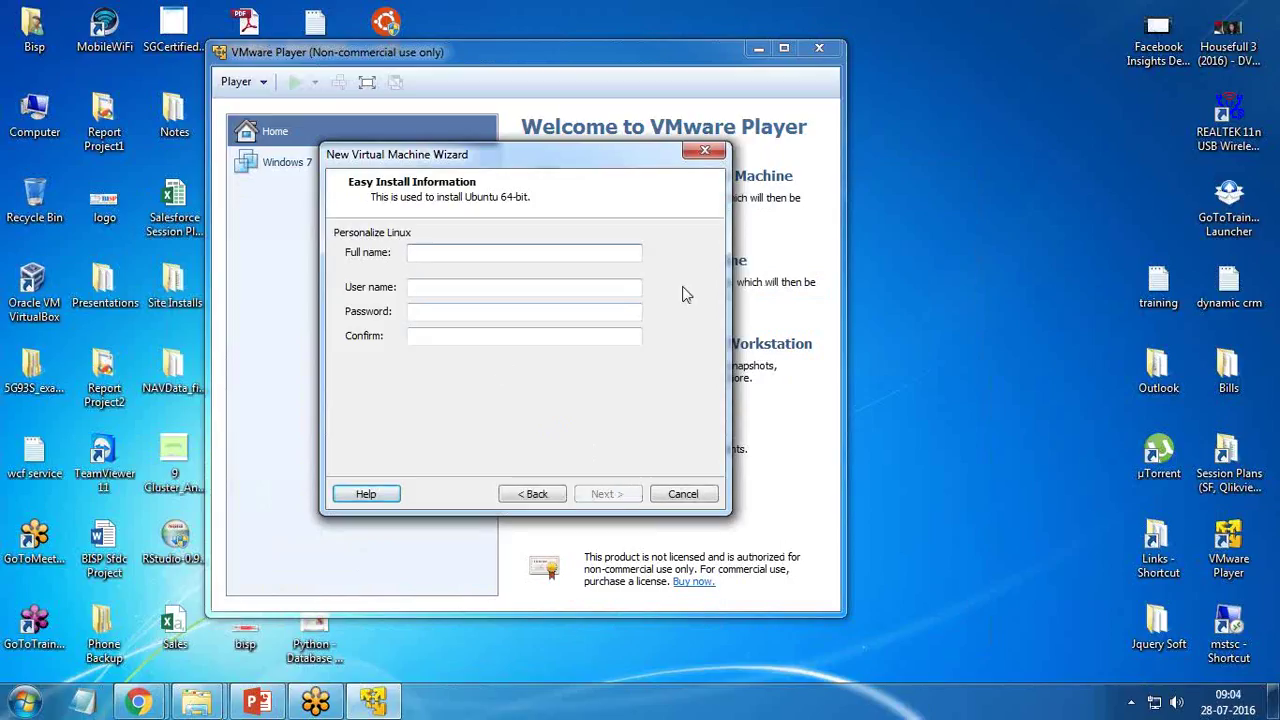
- Fill in Easy Install with full name Linux Server, a user name, and a confirmed password
type("Linux Server")
left_click(524, 287)
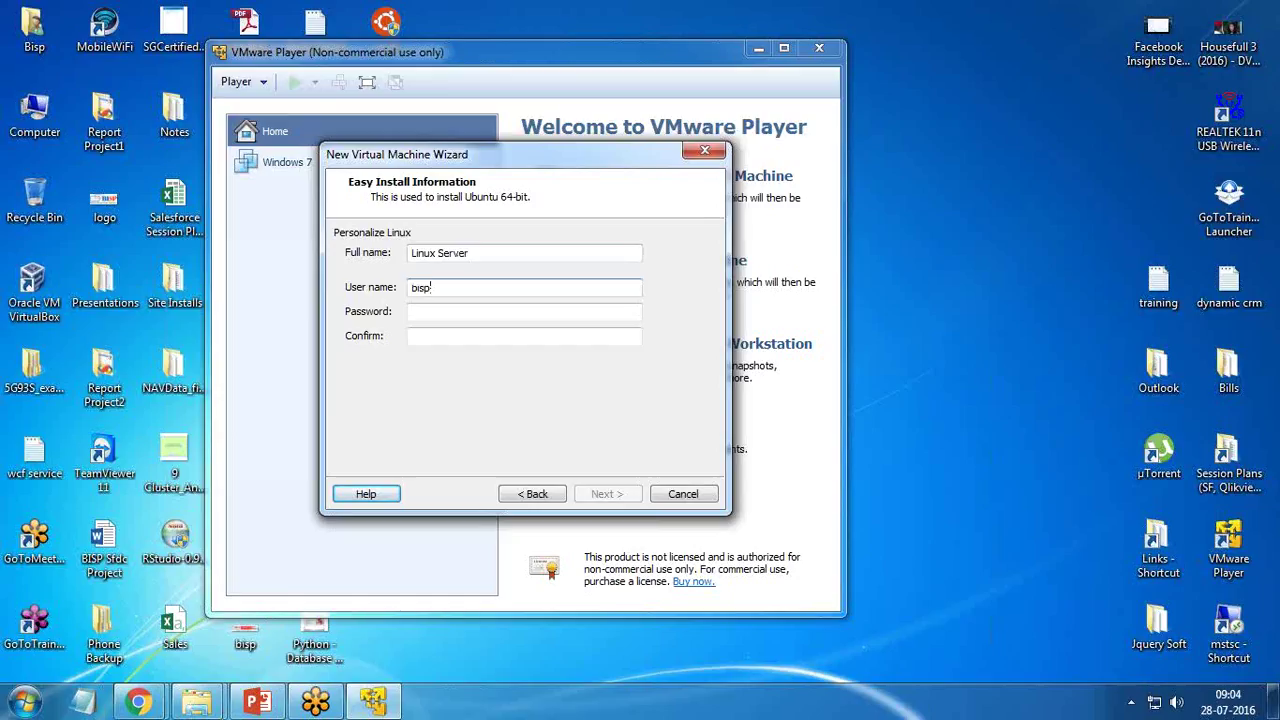
left_click(524, 311)
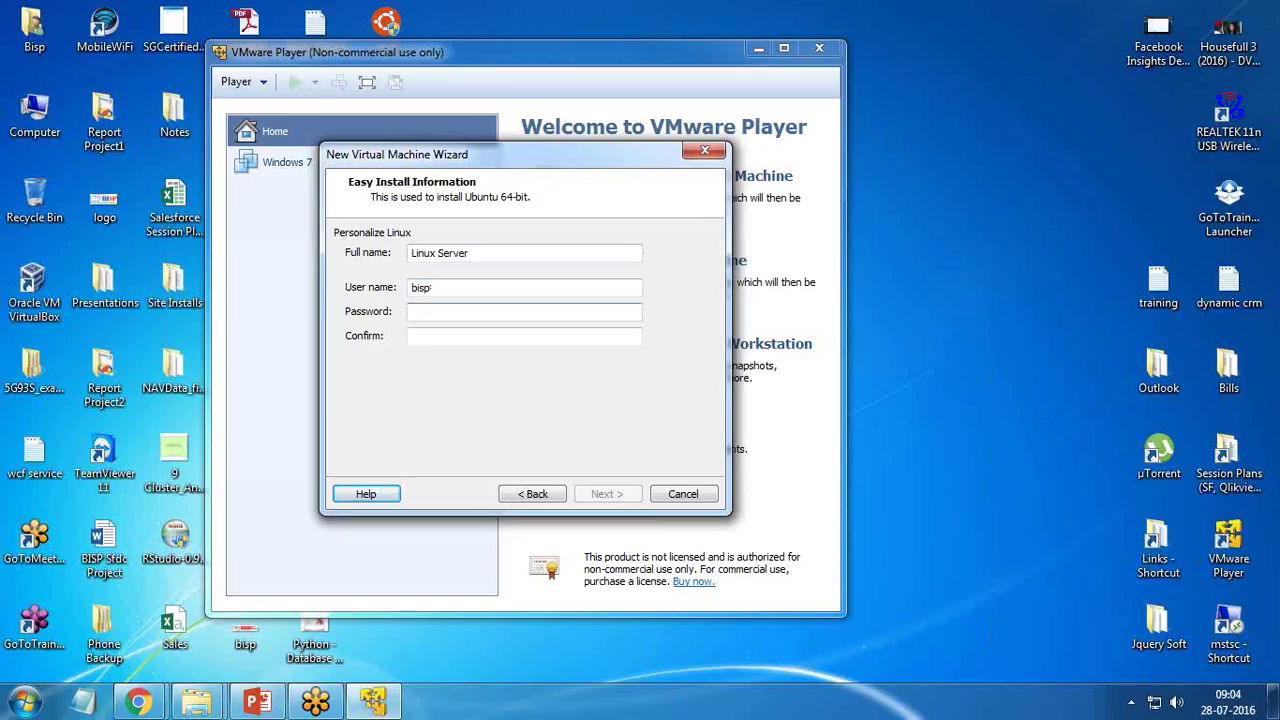
key("Tab")
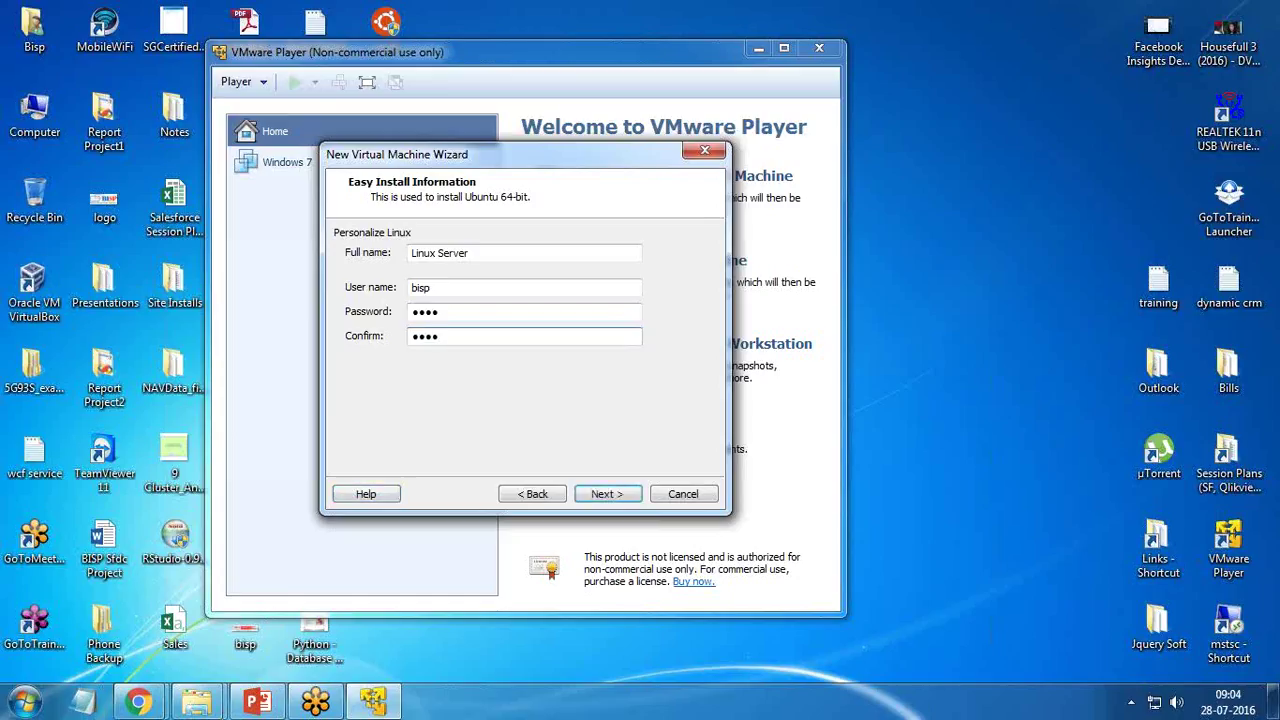
left_click(606, 494)
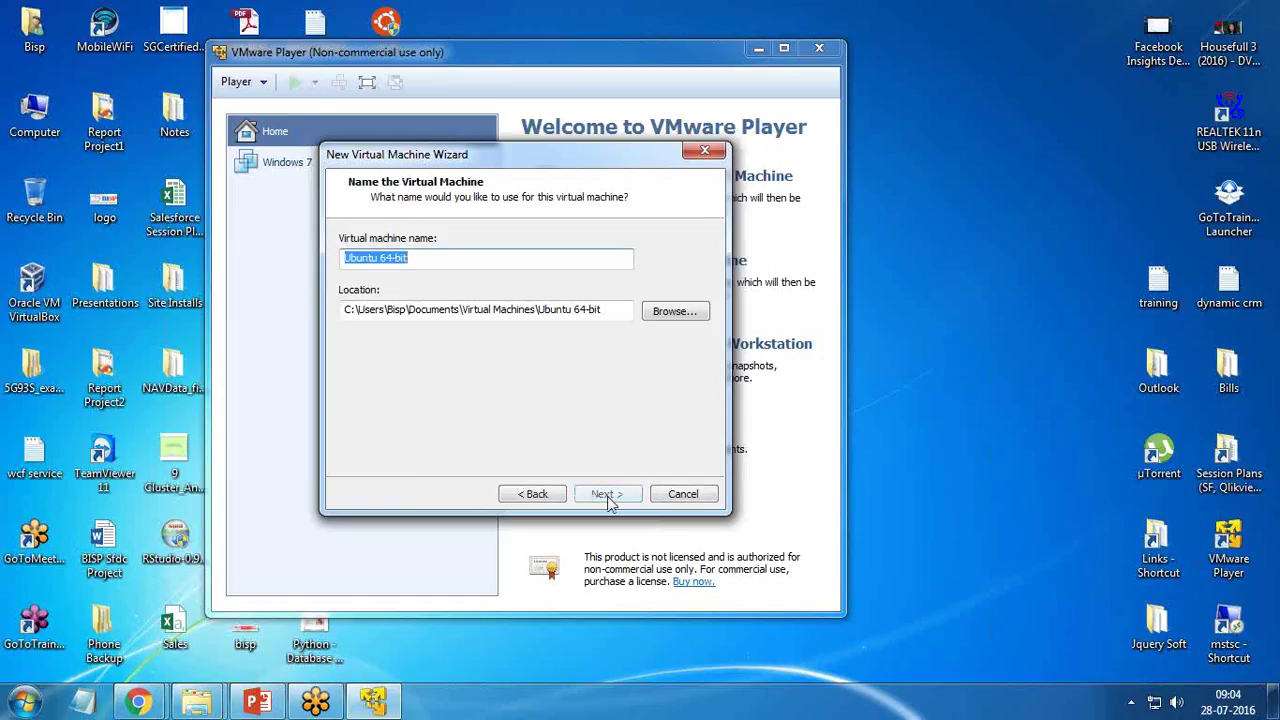
- Browse the machine's location to the VM Backup folder on Local Disk (D:)
left_click(418, 260)
left_click_drag(418, 260, 326, 259)
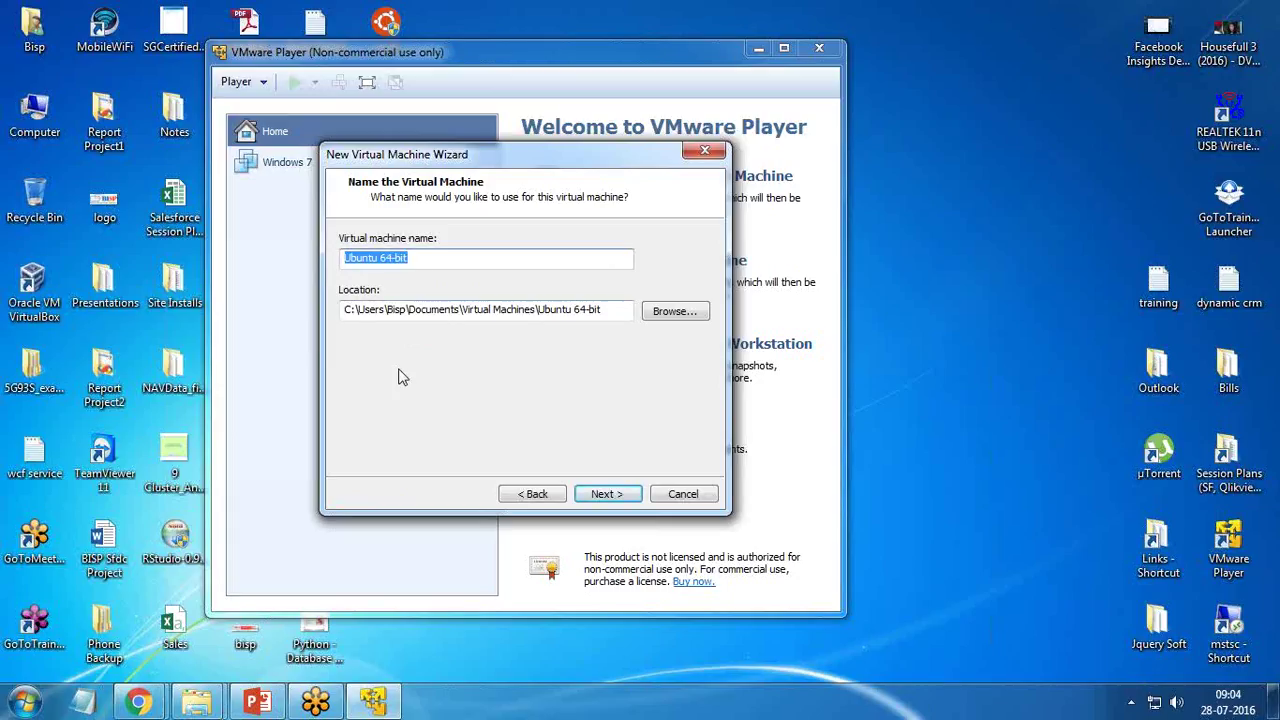
left_click_drag(344, 311, 608, 312)
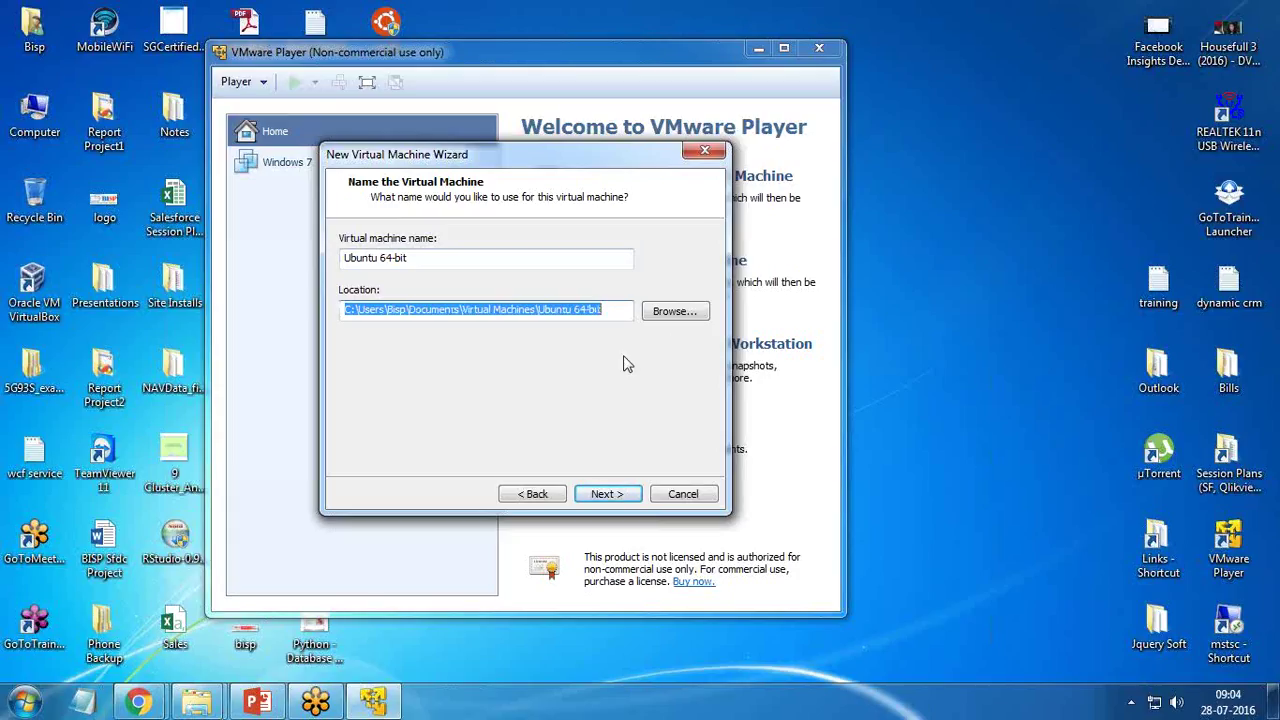
left_click(678, 314)
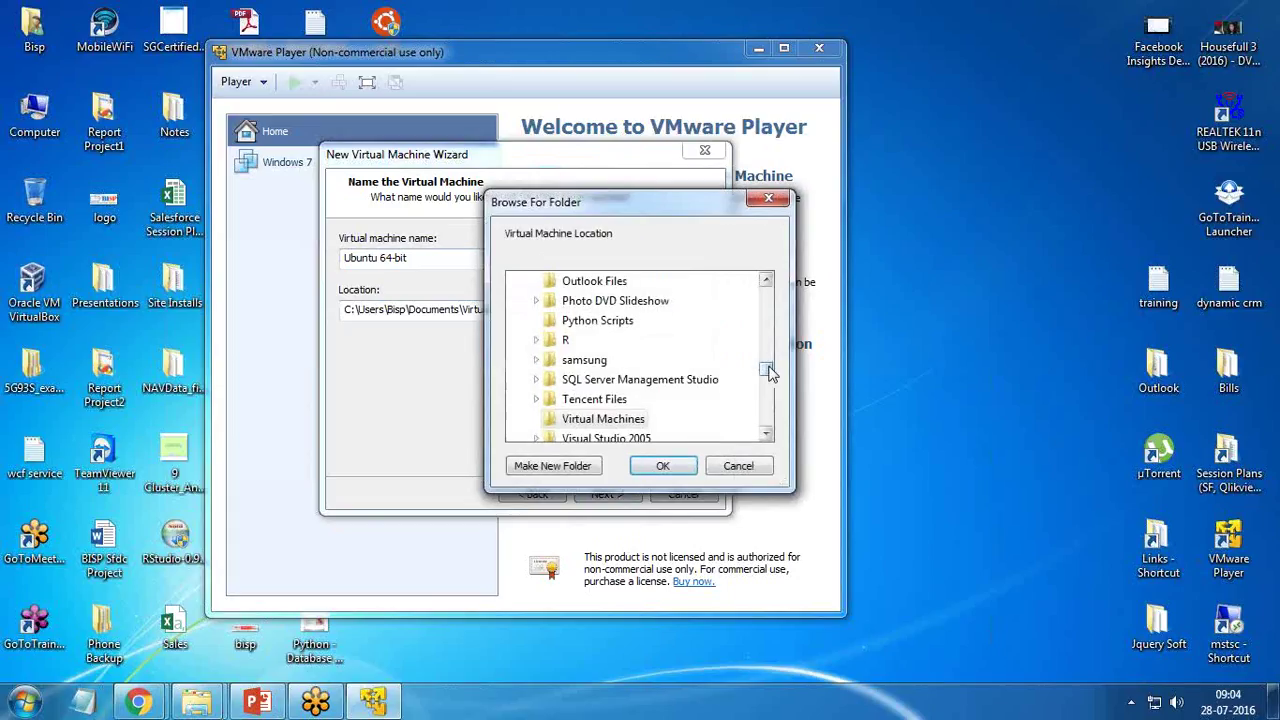
left_click_drag(766, 370, 766, 406)
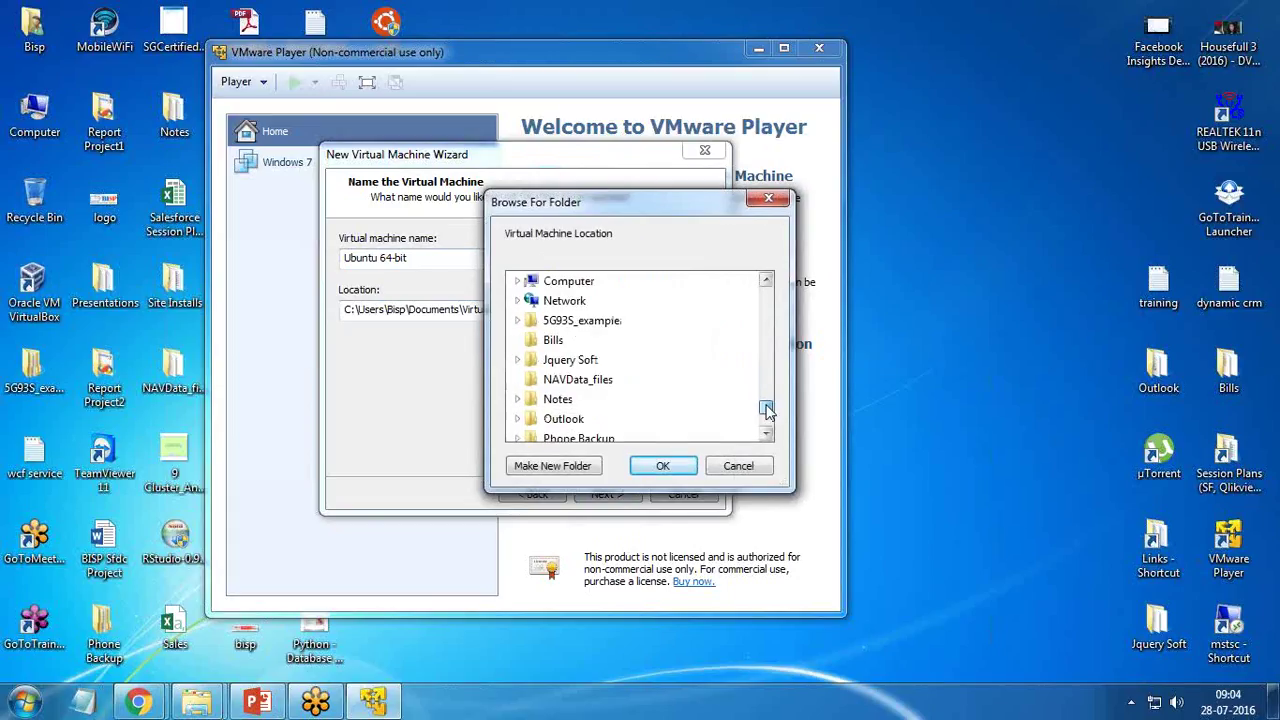
left_click(518, 281)
double_click(580, 320)
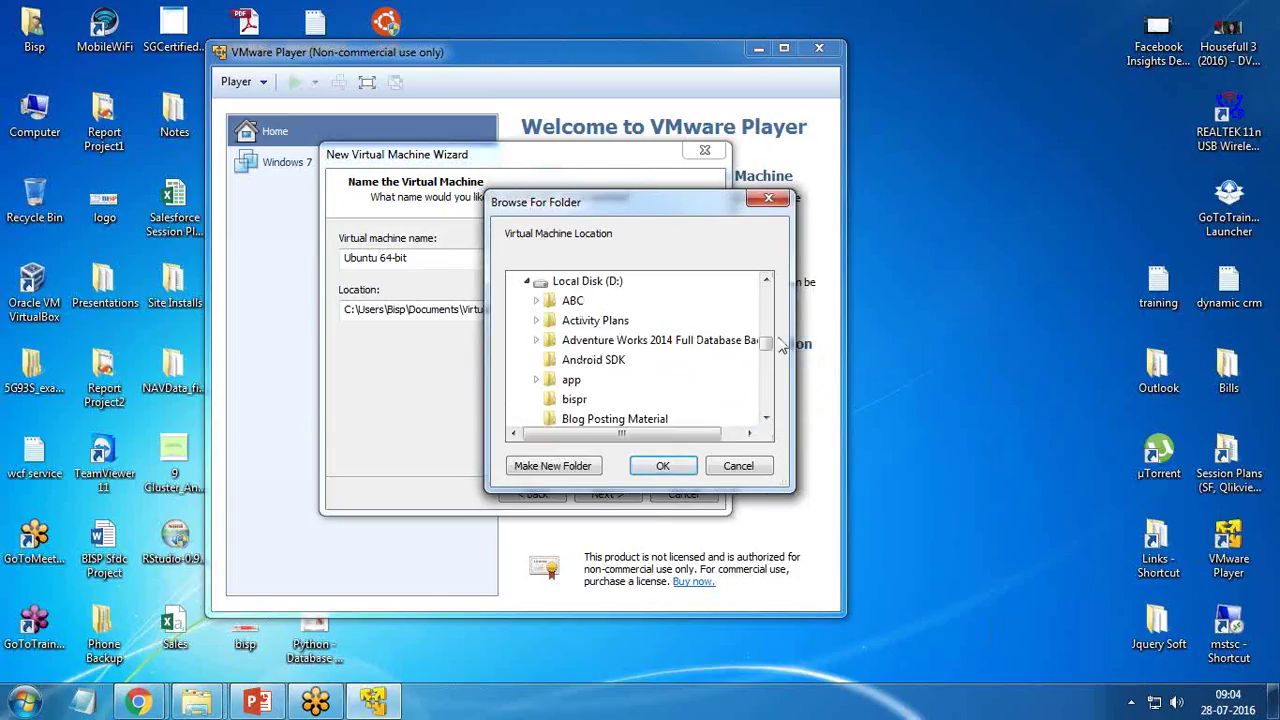
left_click_drag(766, 343, 766, 397)
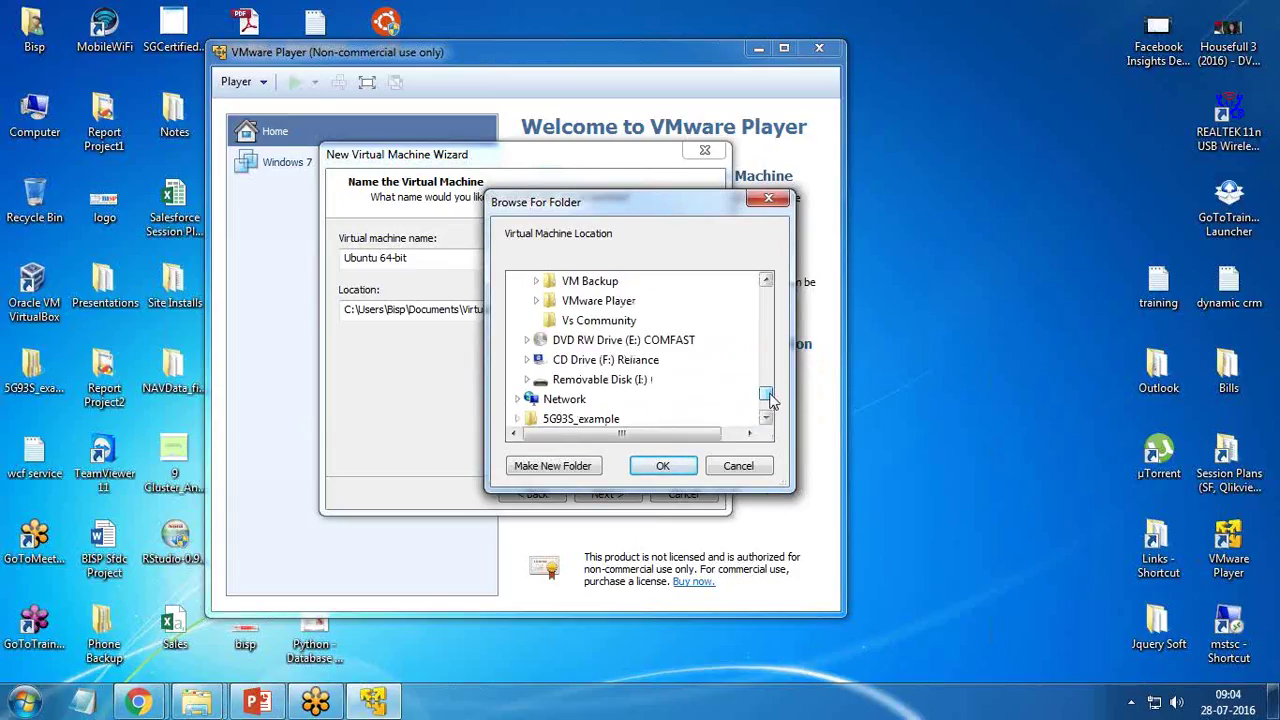
left_click(536, 283)
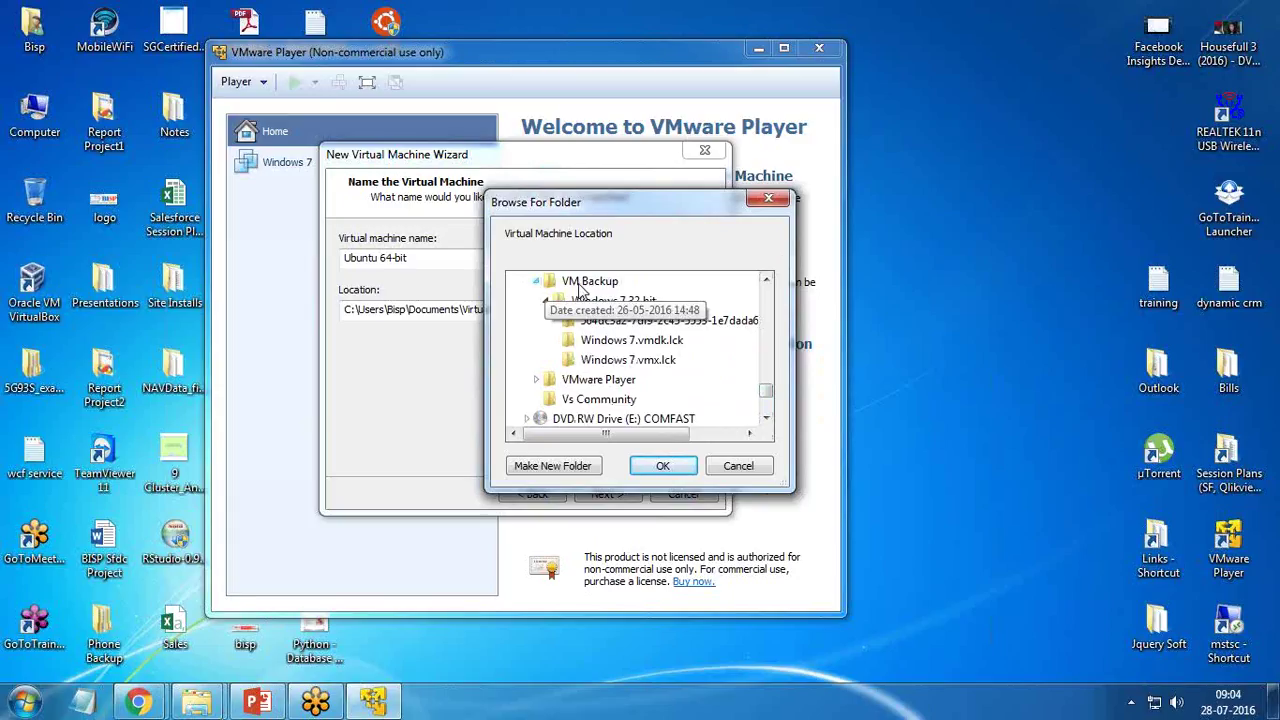
left_click(545, 302)
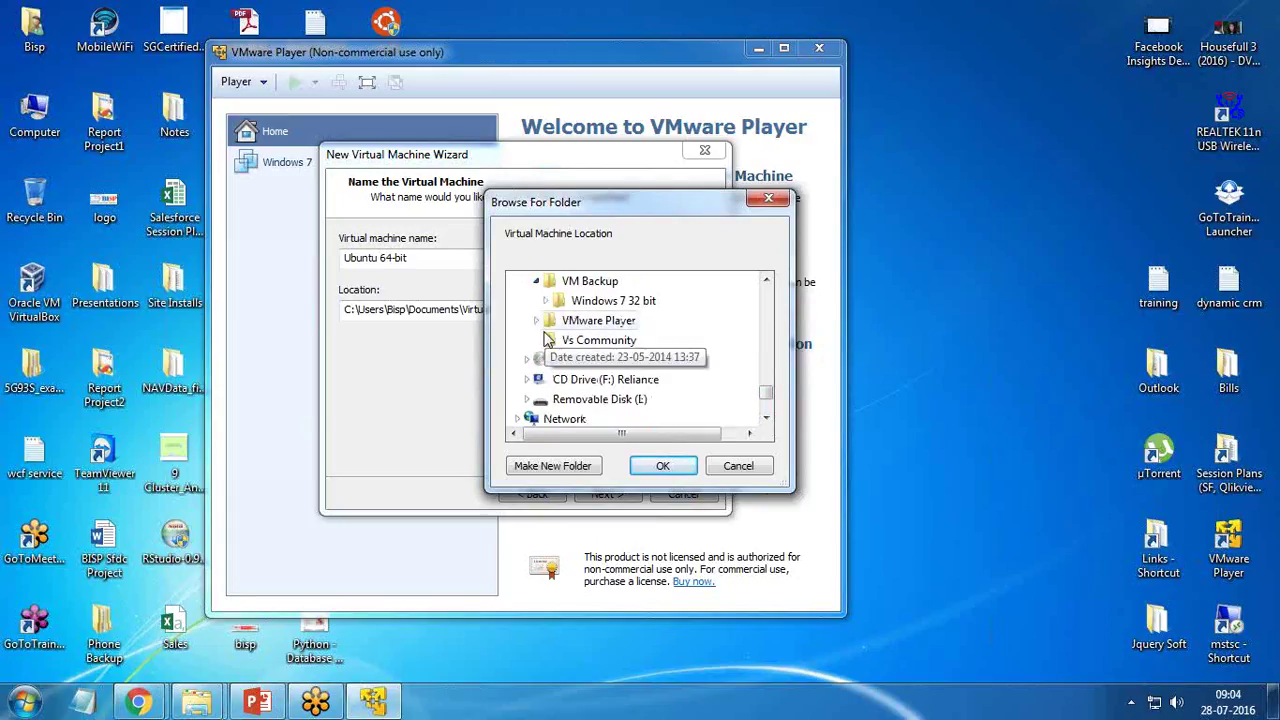
left_click(575, 281)
- Create a new Ubuntu Linux folder under VM Backup and use it as the location
left_click(555, 466)
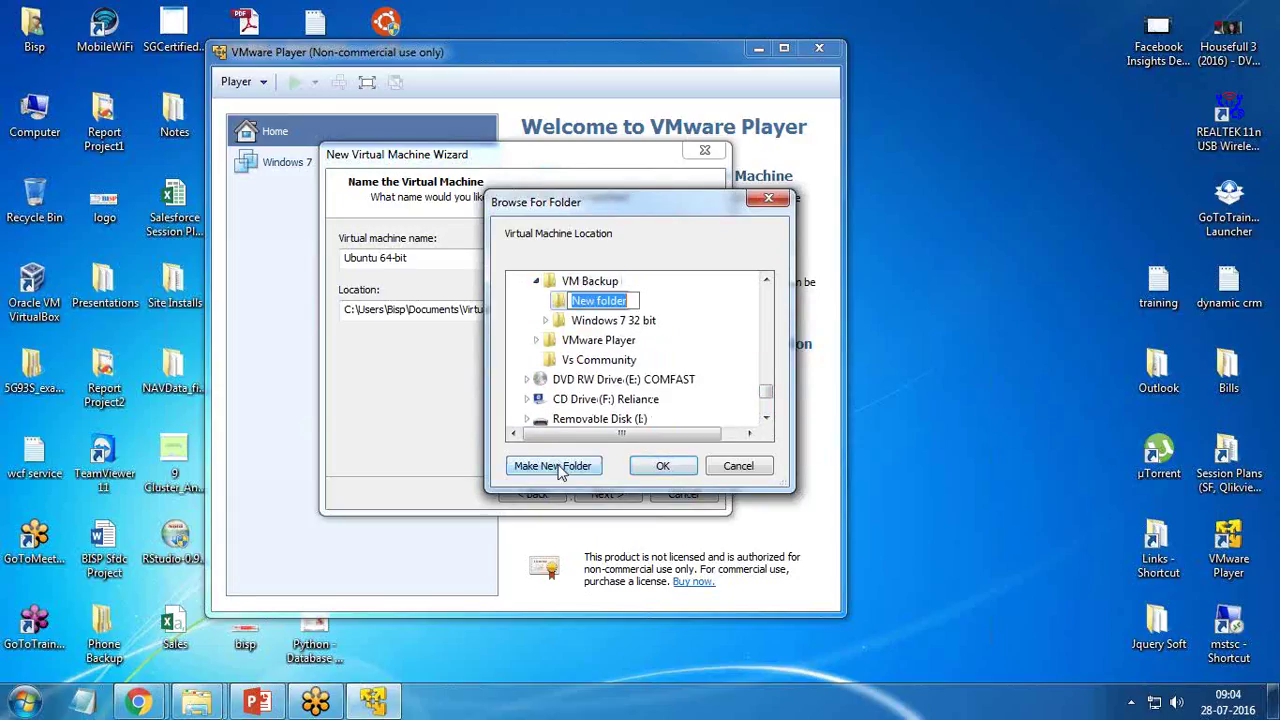
type("Linux")
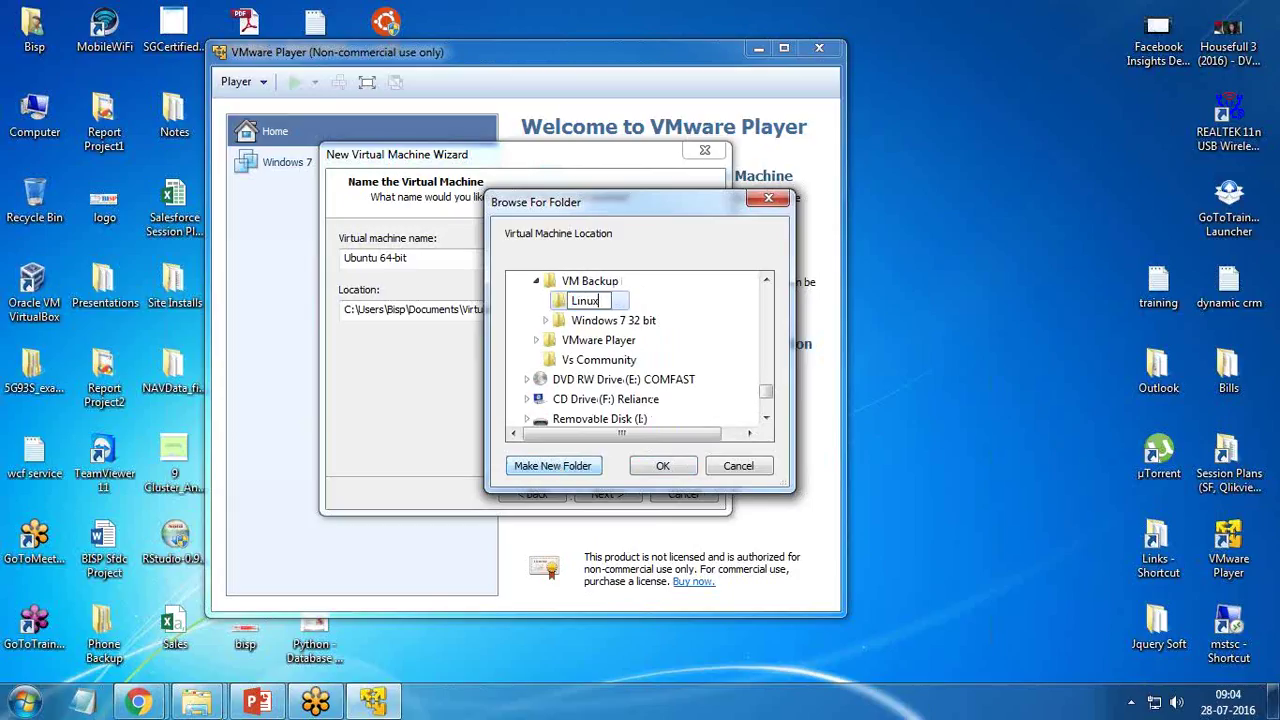
key("BackSpace")
key("BackSpace")
type("Unbuntu")
key("BackSpace")
key("BackSpace")
key("BackSpace")
key("BackSpace")
key("BackSpace")
key("BackSpace")
type("buntu Linix")
key("BackSpace")
type("us")
key("Return")
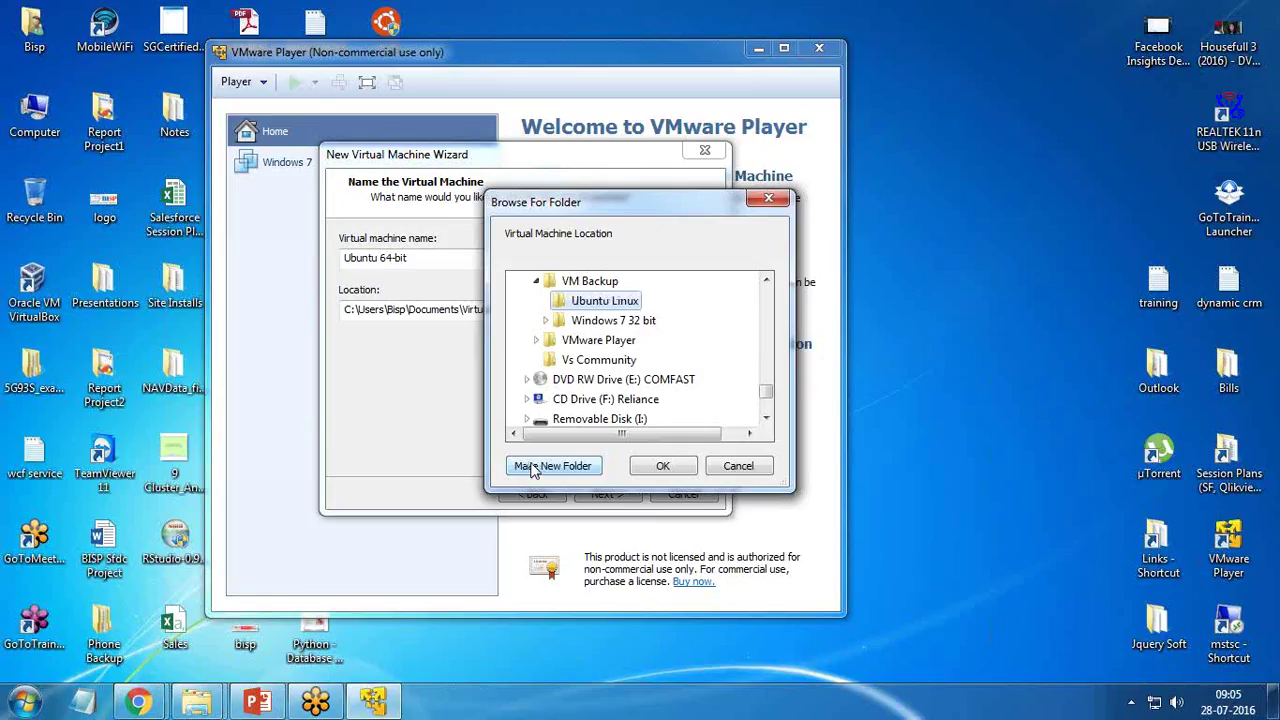
left_click(667, 468)
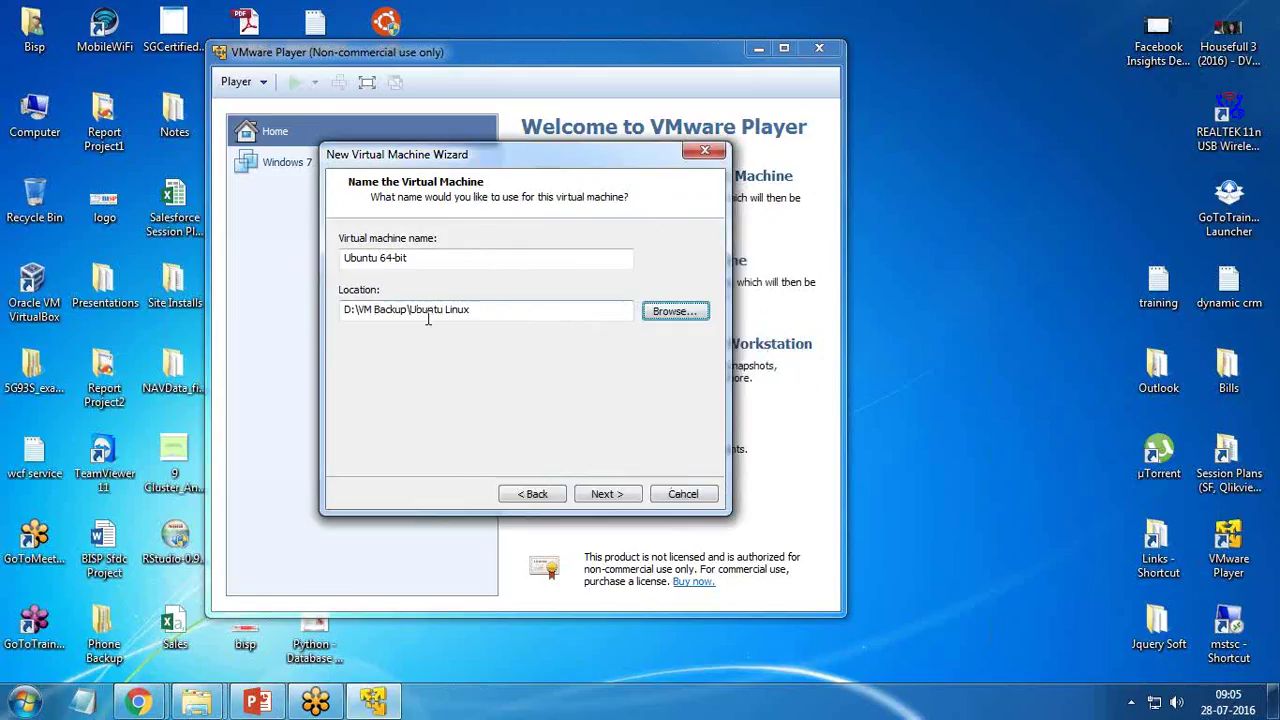
- Raise the maximum disk size to 25 GB, kept split into multiple files
left_click(596, 495)
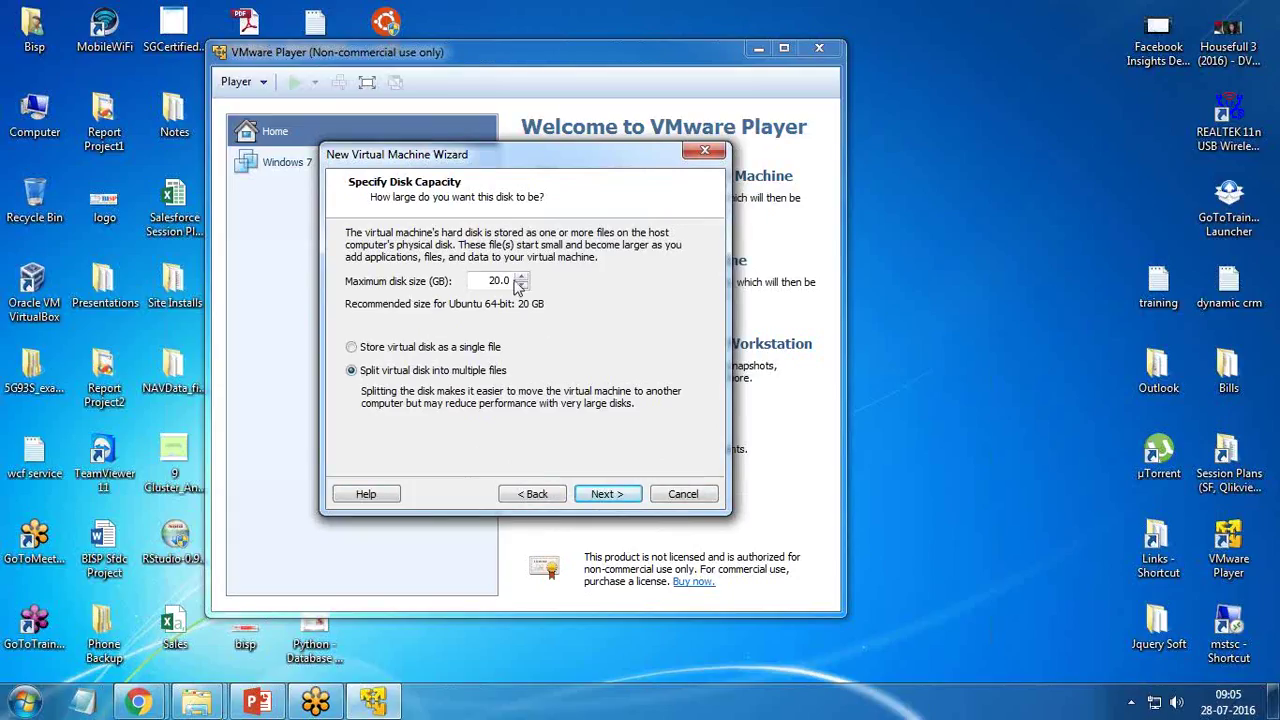
left_click(521, 279)
left_click(606, 495)
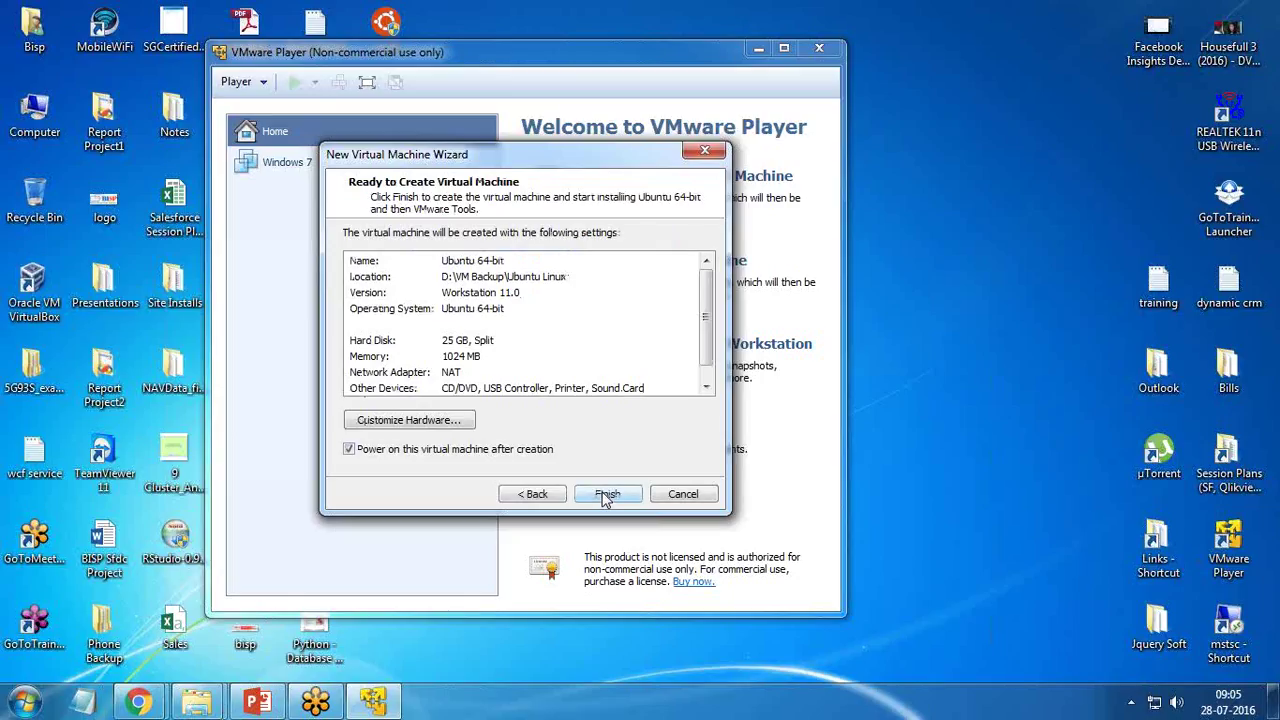
- Customize hardware to 4 processor cores and about 4 GB (4392 MB) of memory
left_click(405, 422)
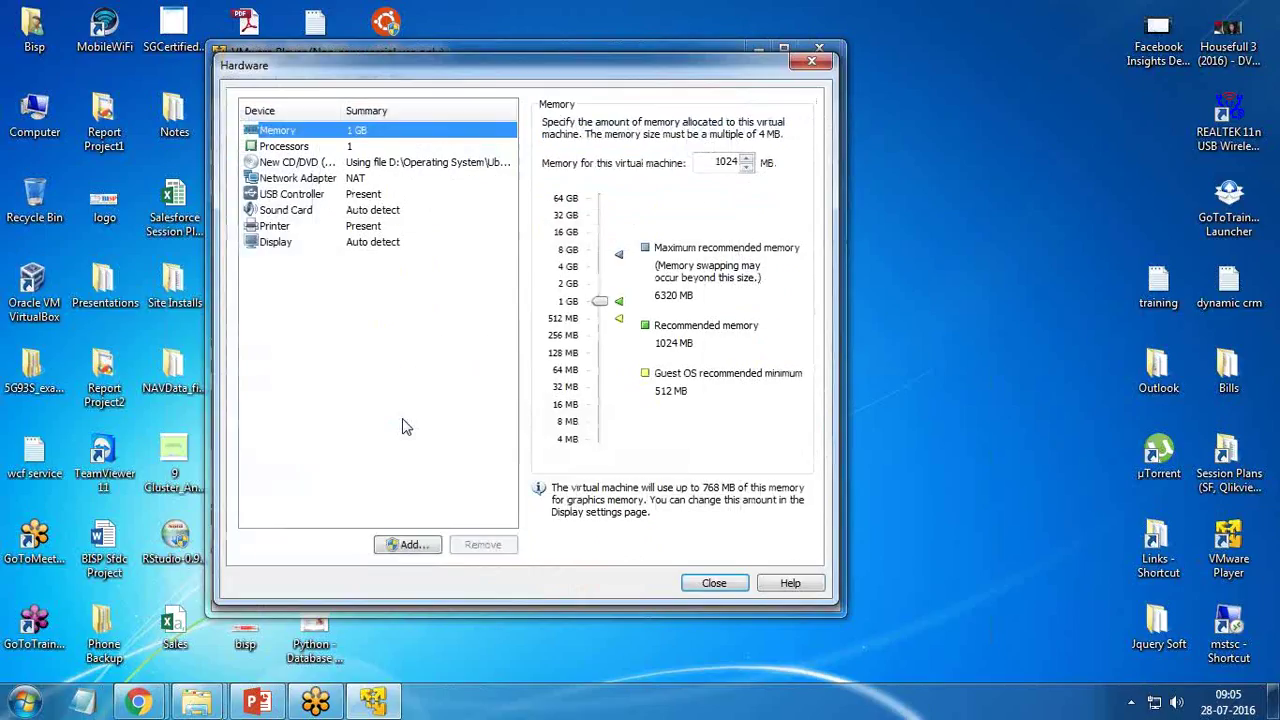
left_click(288, 147)
left_click(700, 130)
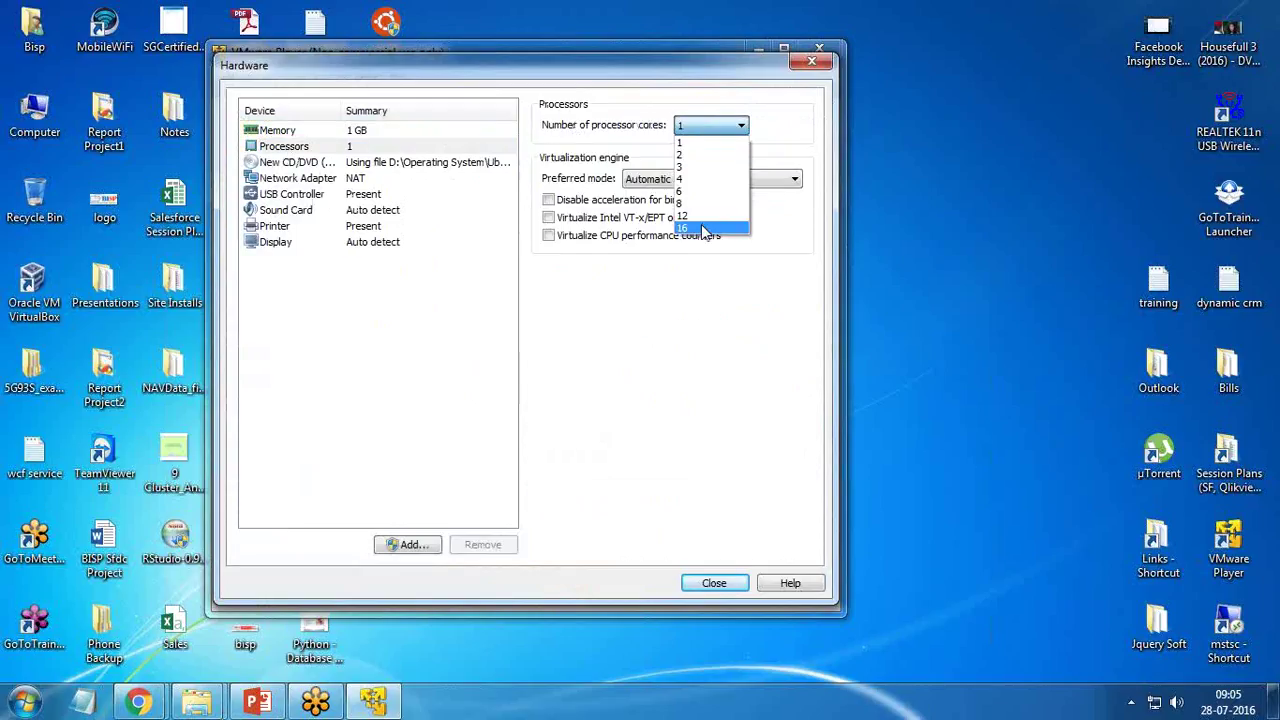
left_click(693, 180)
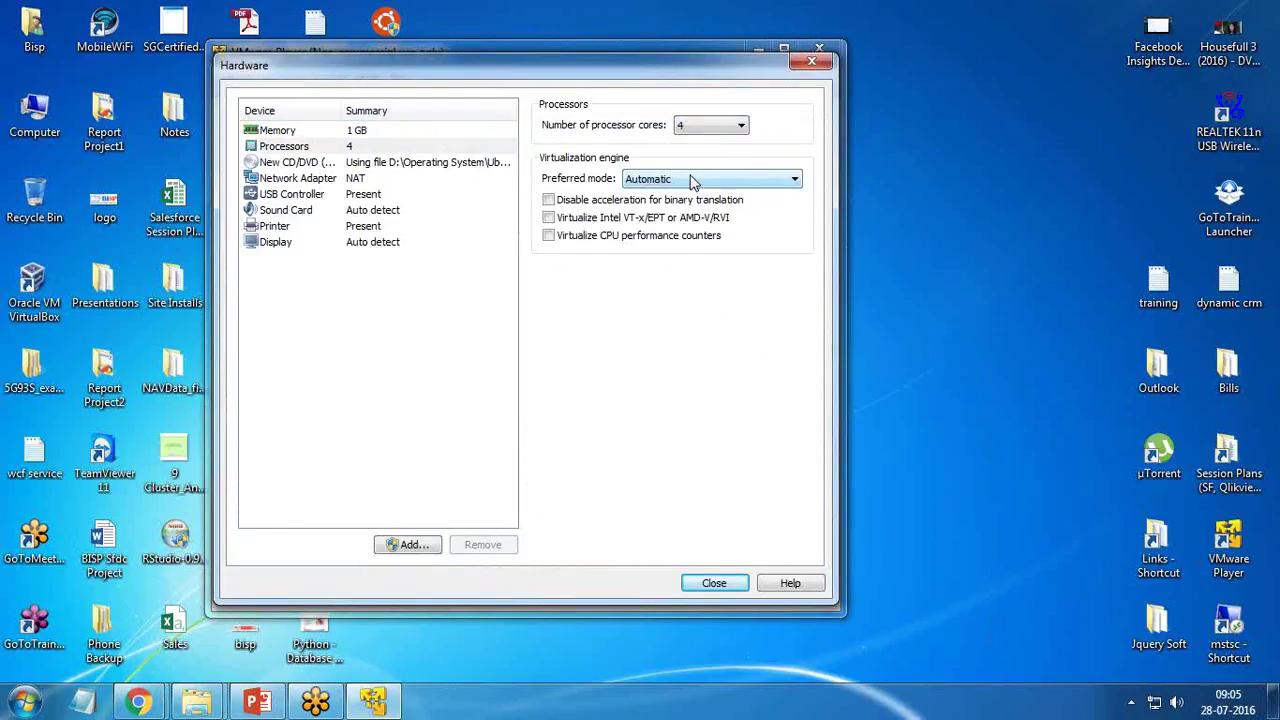
left_click(278, 131)
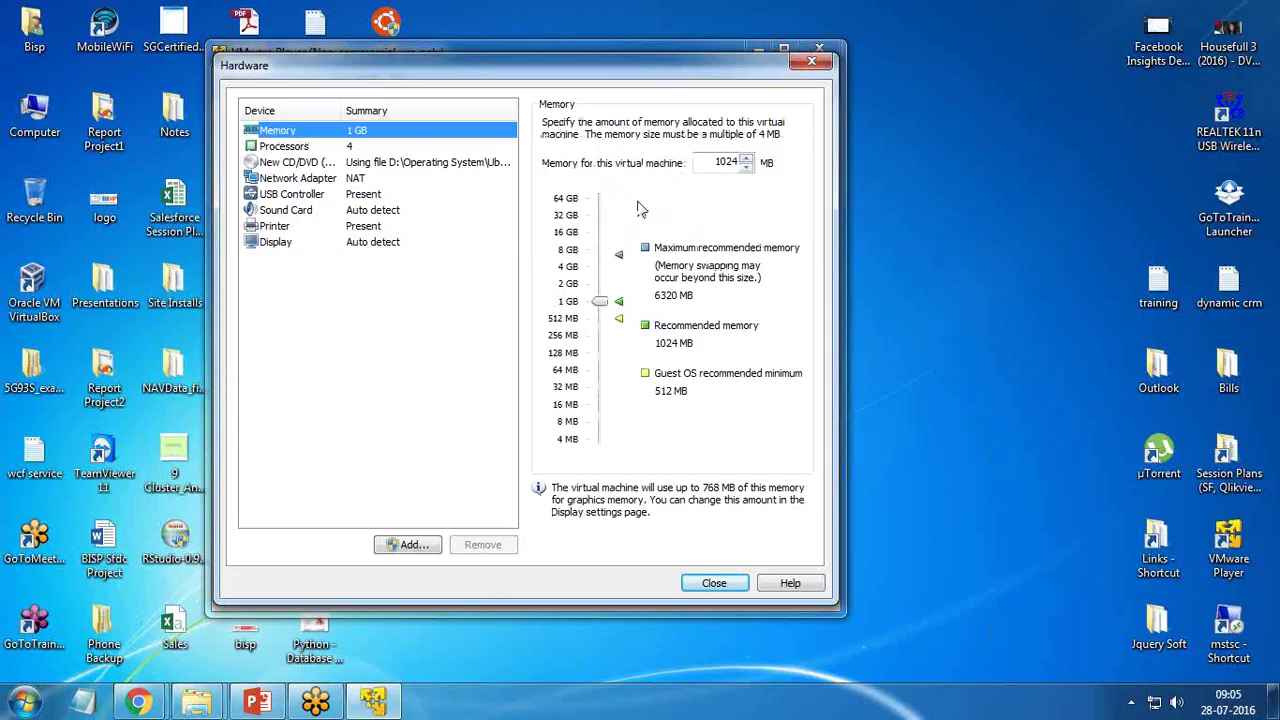
left_click_drag(600, 301, 600, 266)
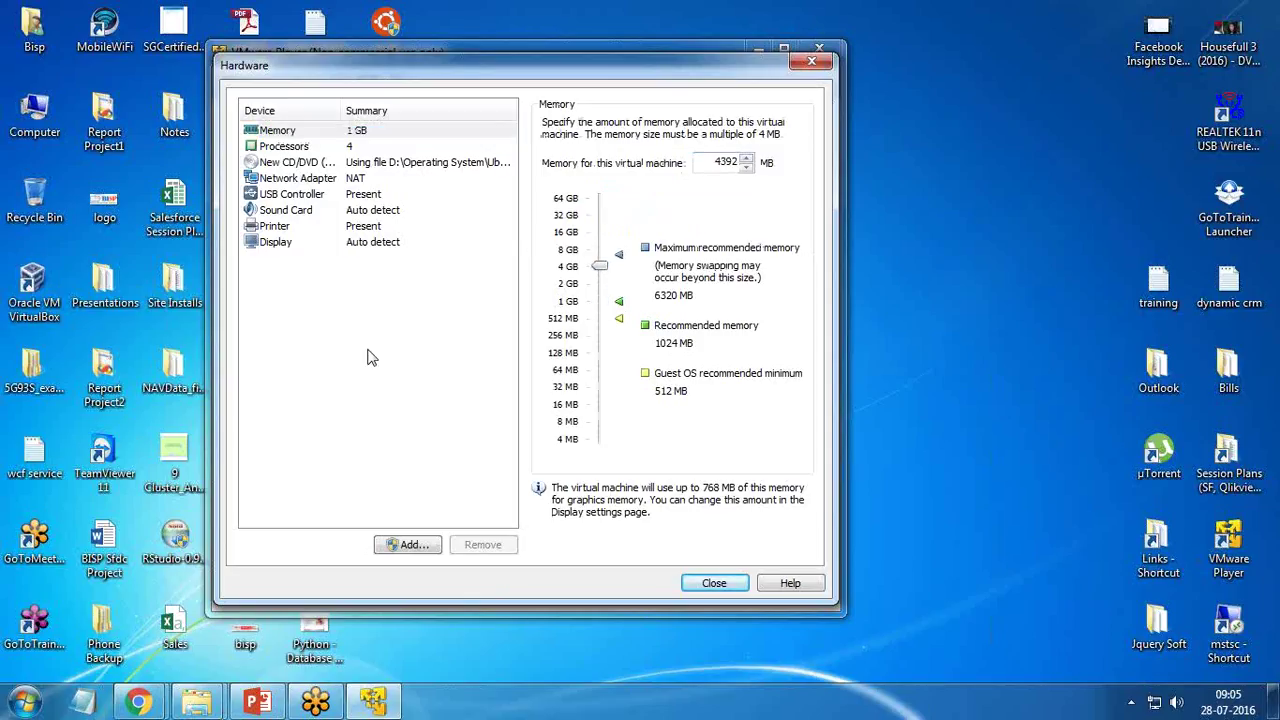
- Review the remaining hardware settings, then create and power on the Ubuntu 64-bit machine
left_click(299, 166)
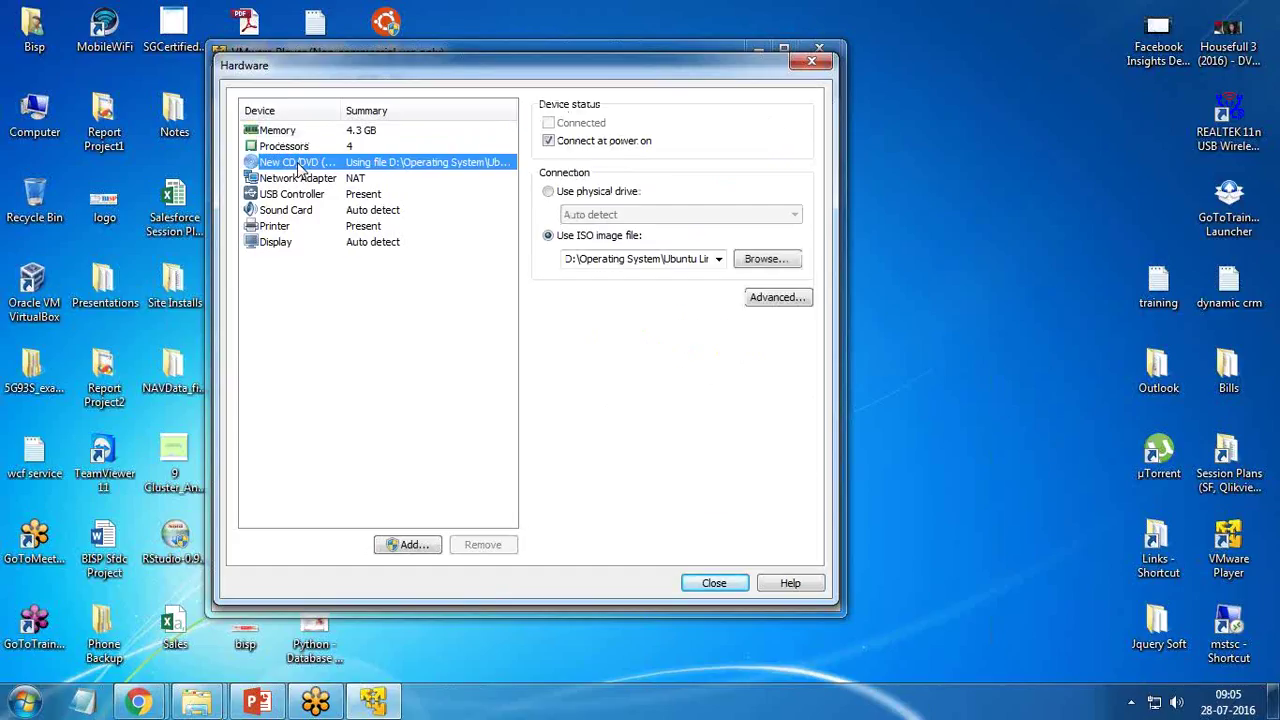
left_click(300, 182)
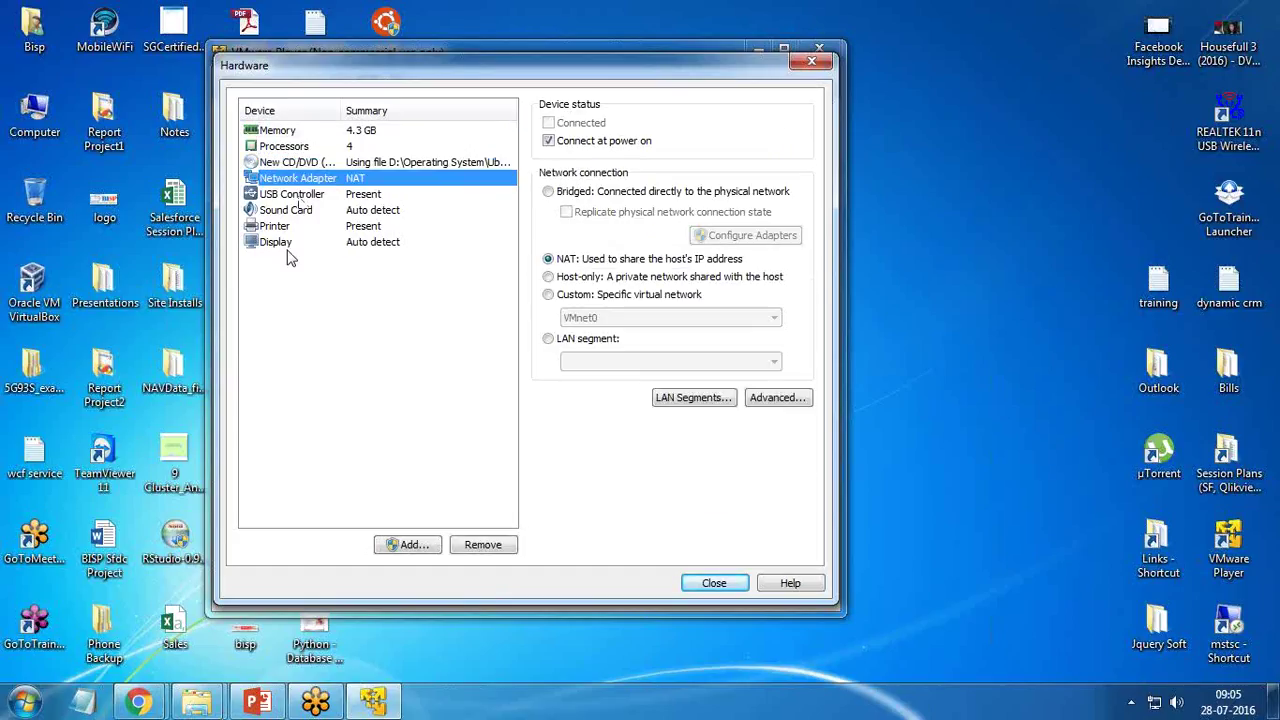
left_click(284, 228)
left_click(293, 196)
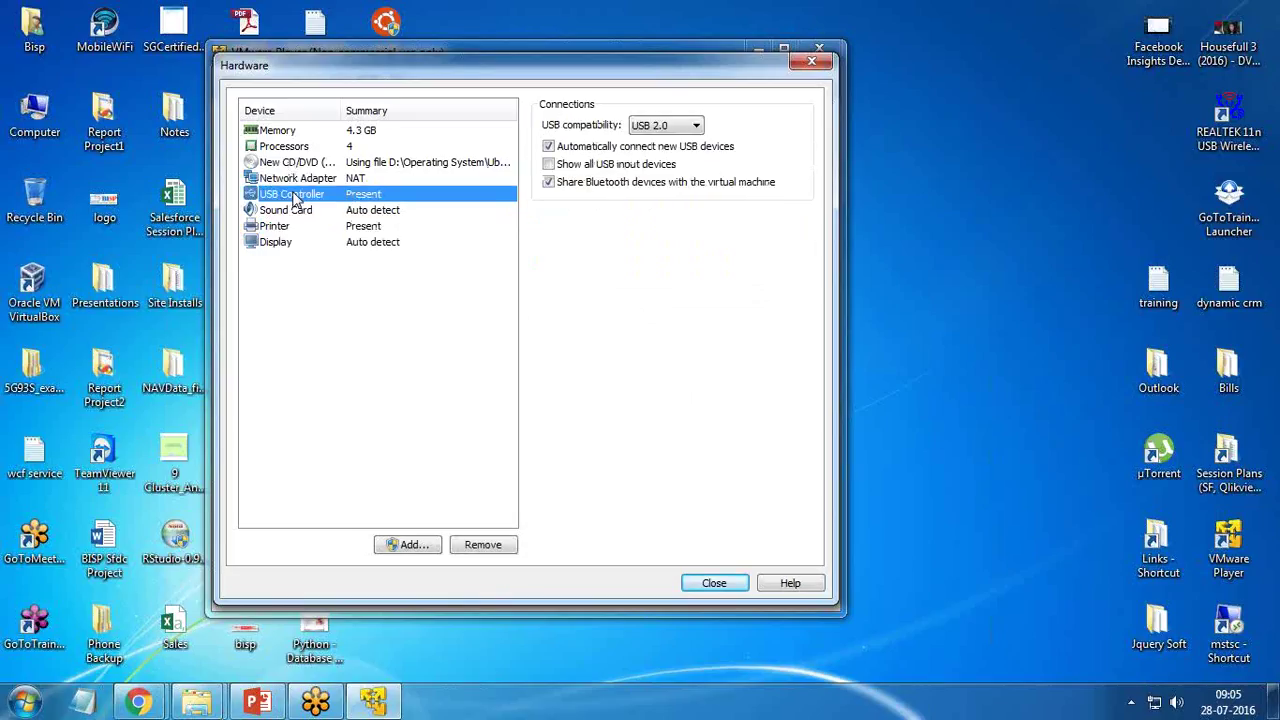
left_click(279, 134)
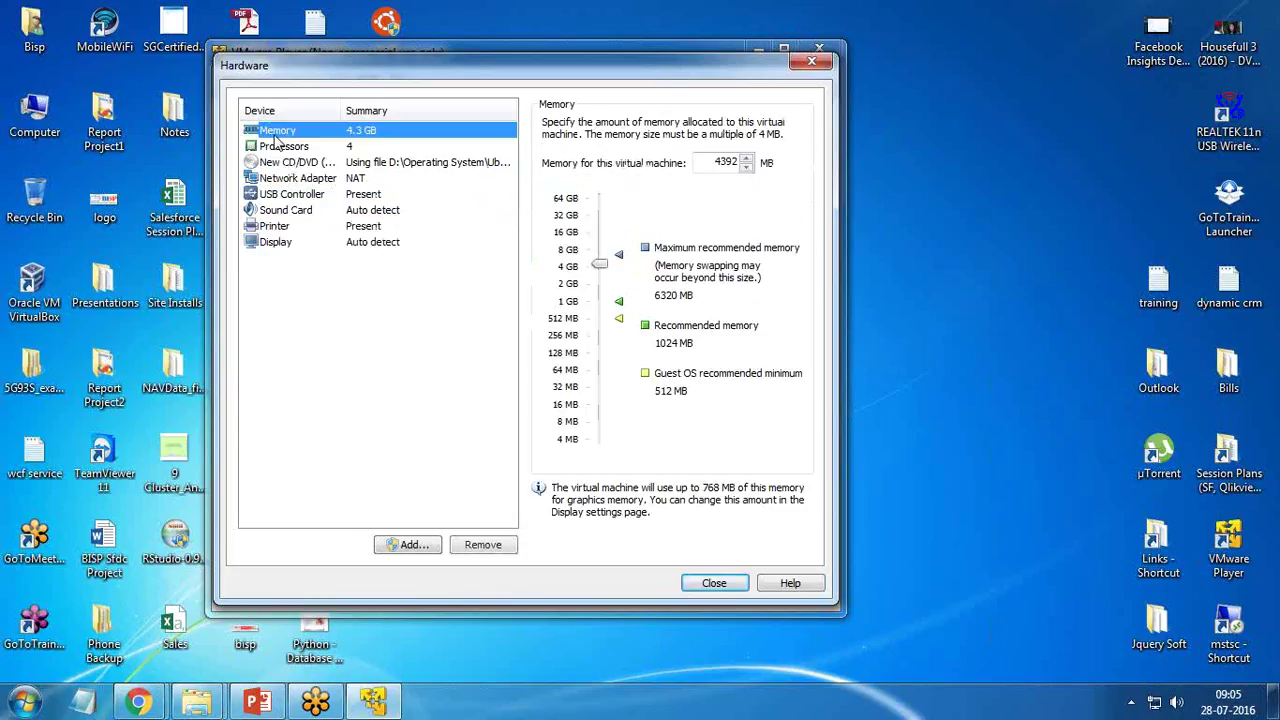
left_click(711, 585)
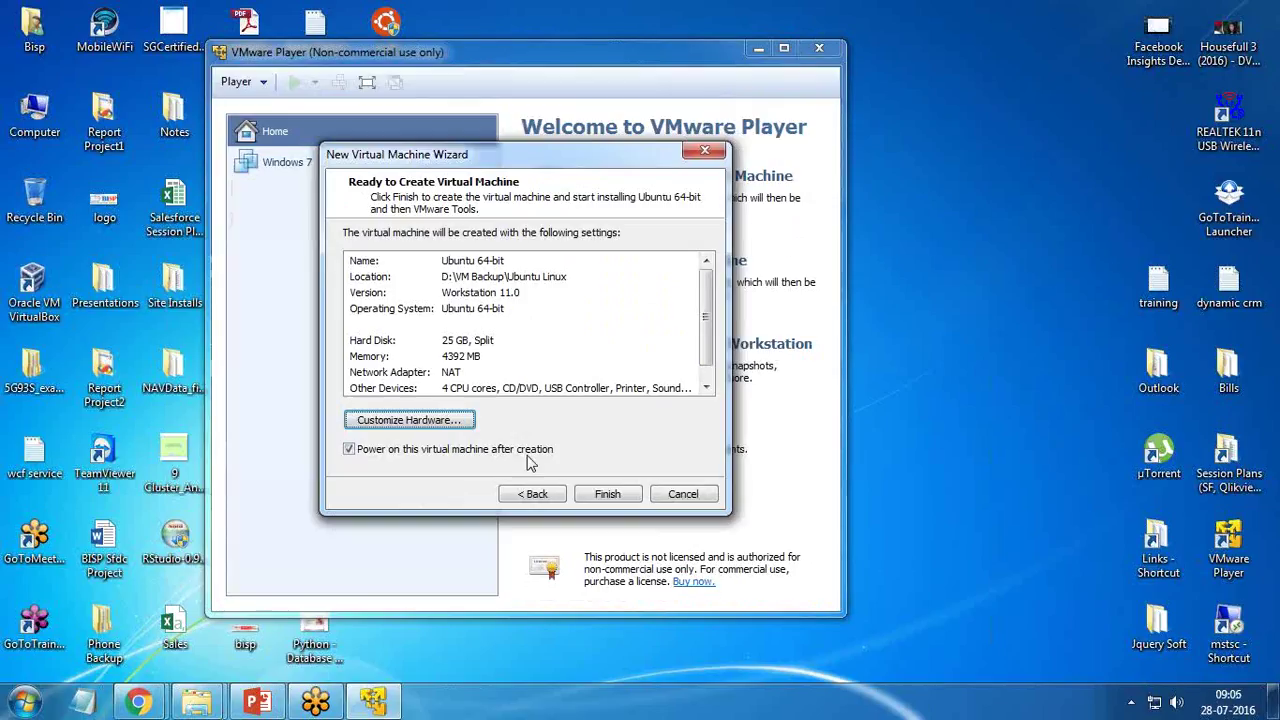
left_click(607, 494)
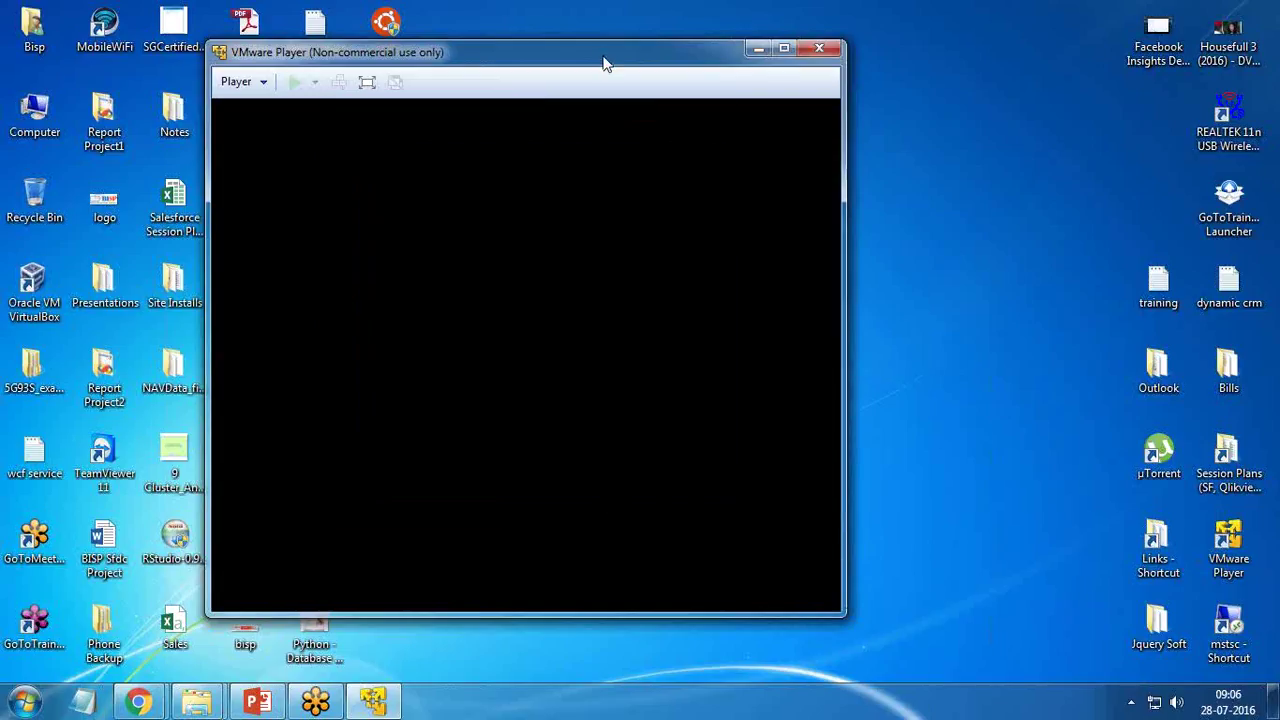
left_click_drag(604, 63, 471, 51)
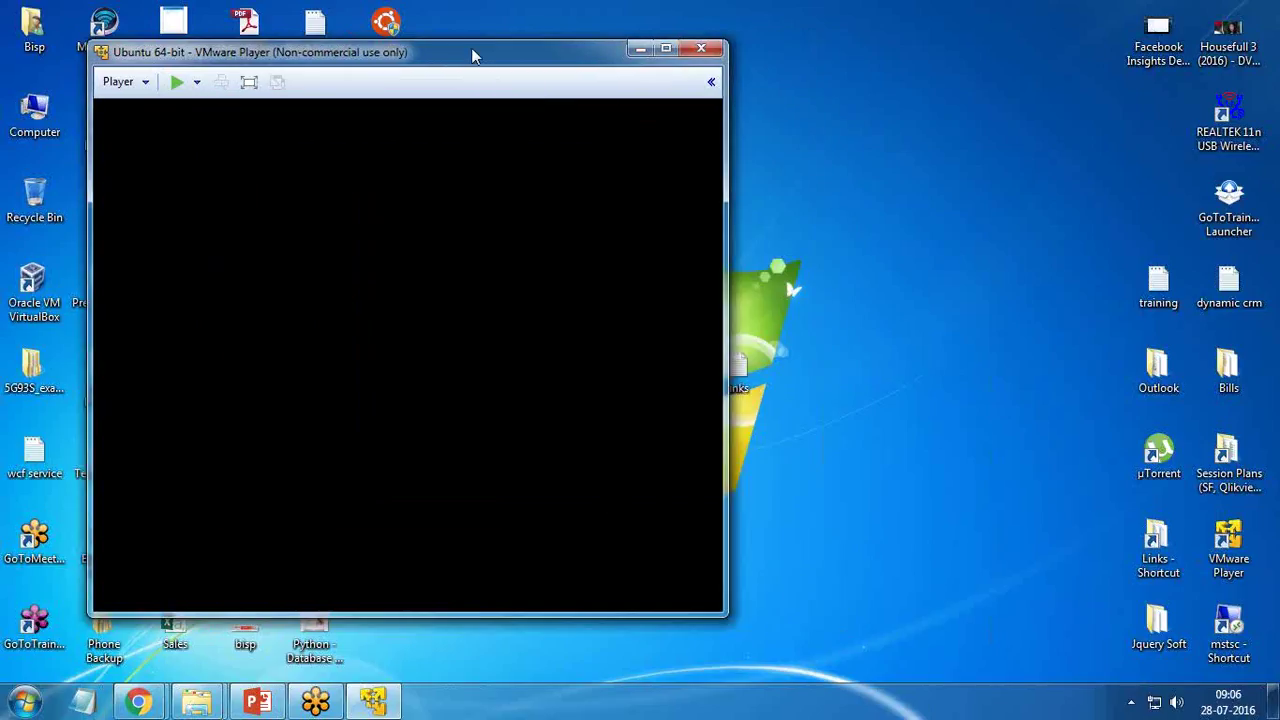
- Show the Ubuntu machine full screen and postpone the VMware Tools download with Remind Me Later
double_click(471, 51)
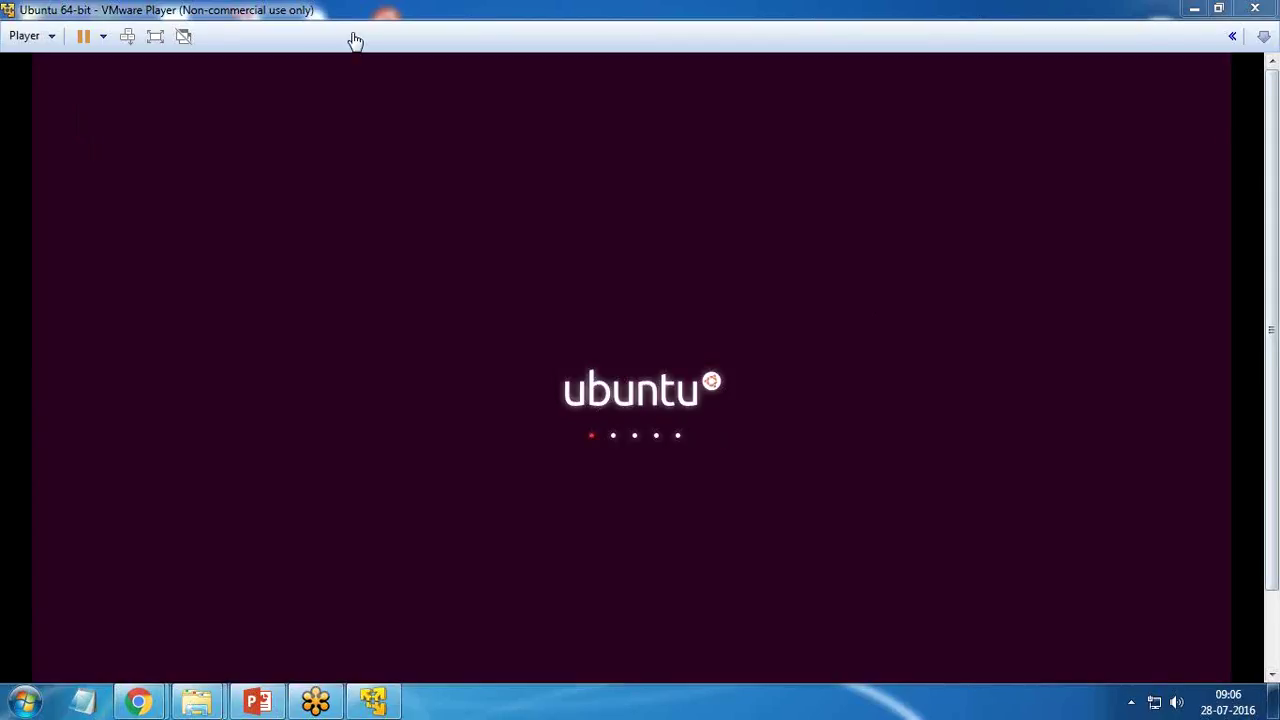
left_click(156, 38)
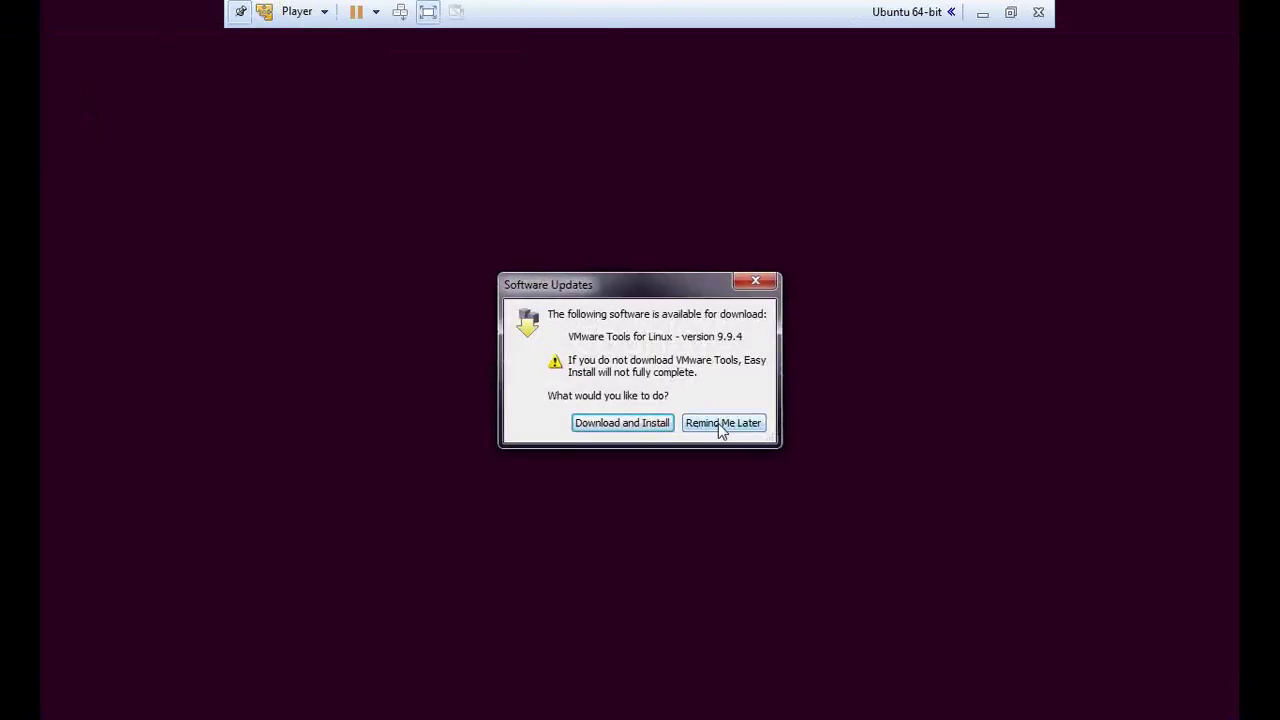
left_click(718, 423)
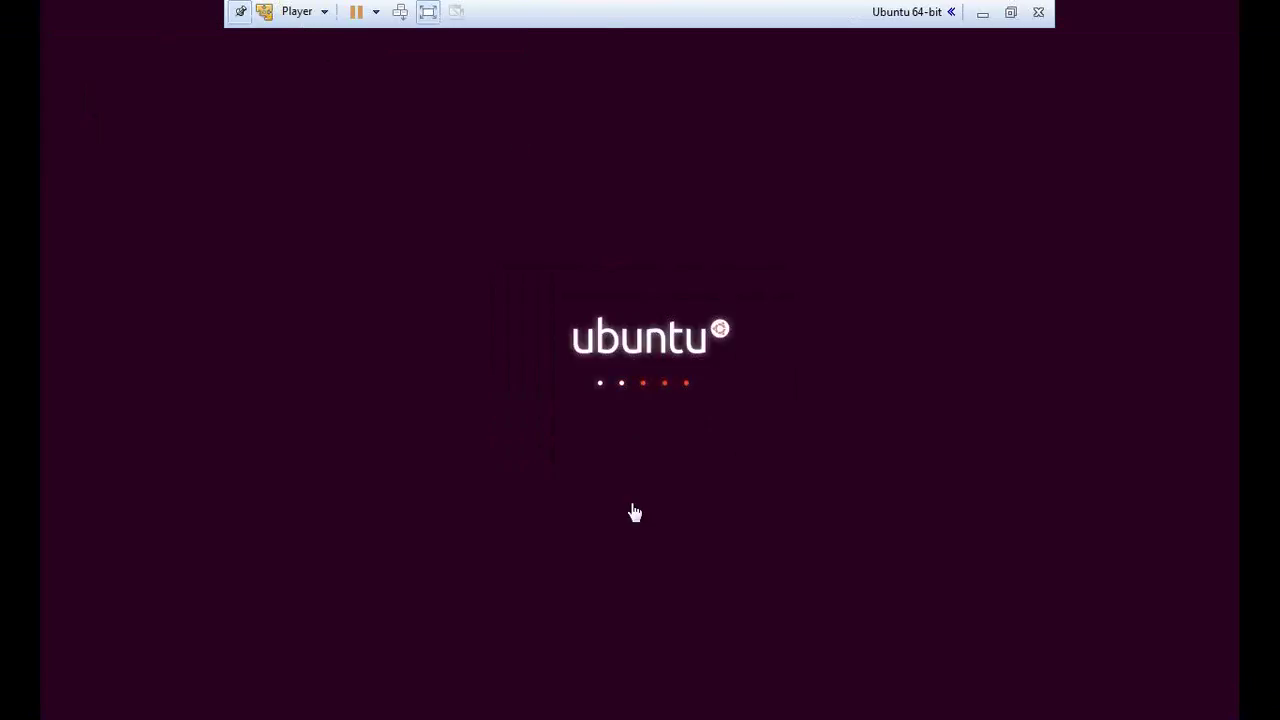
key("super")
- Dismiss the Windows Start menu and let Ubuntu boot to its login screen
left_click(1193, 159)
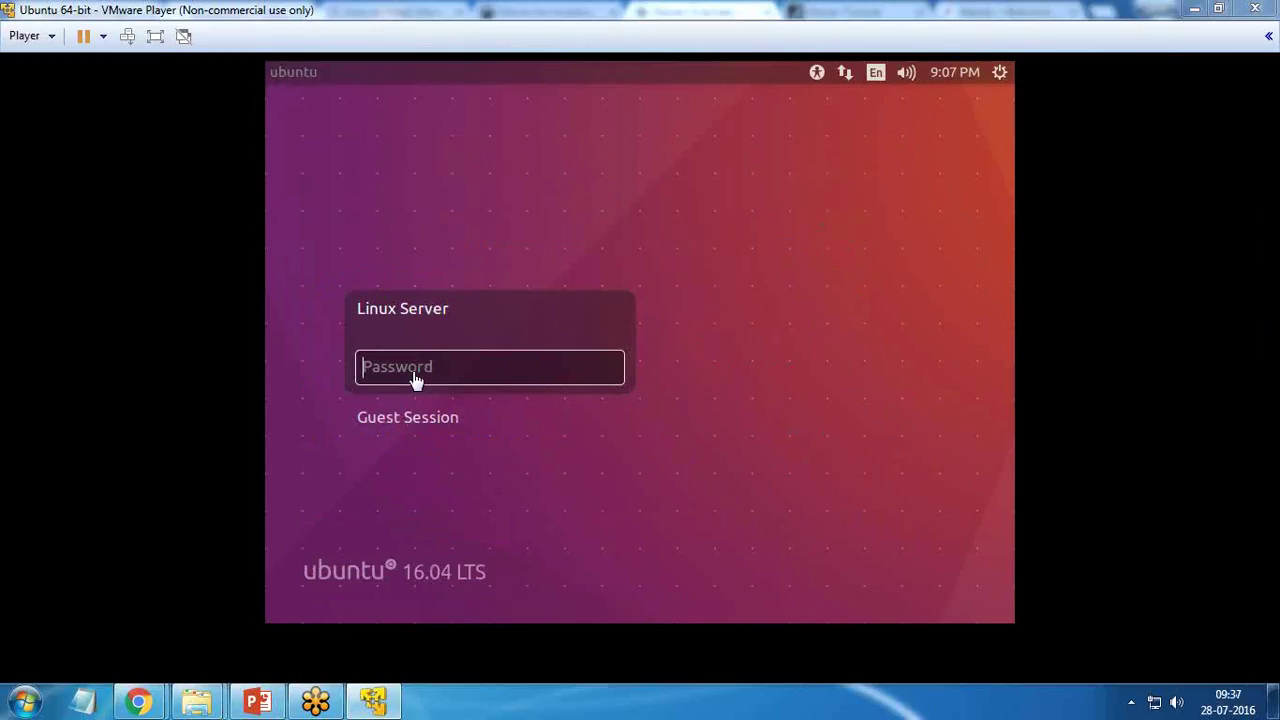
- Log in to the Linux Server account by entering its password
left_click(428, 367)
type("****")
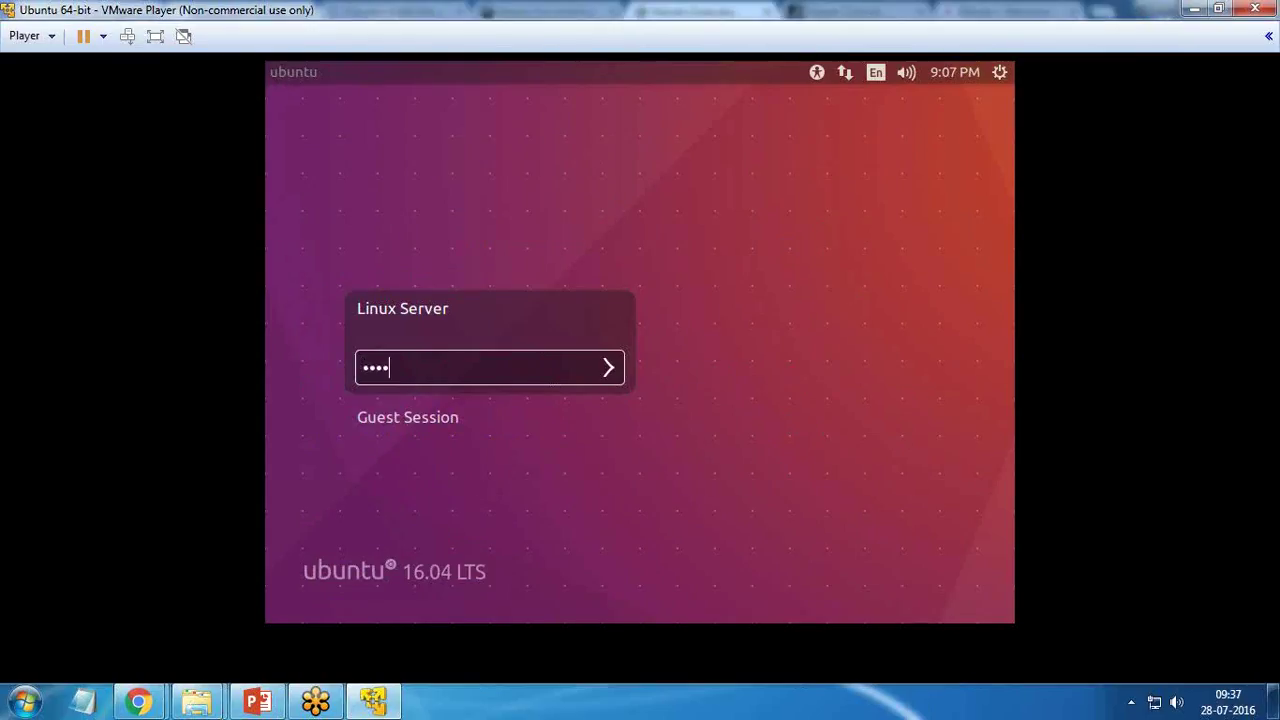
key("Return")
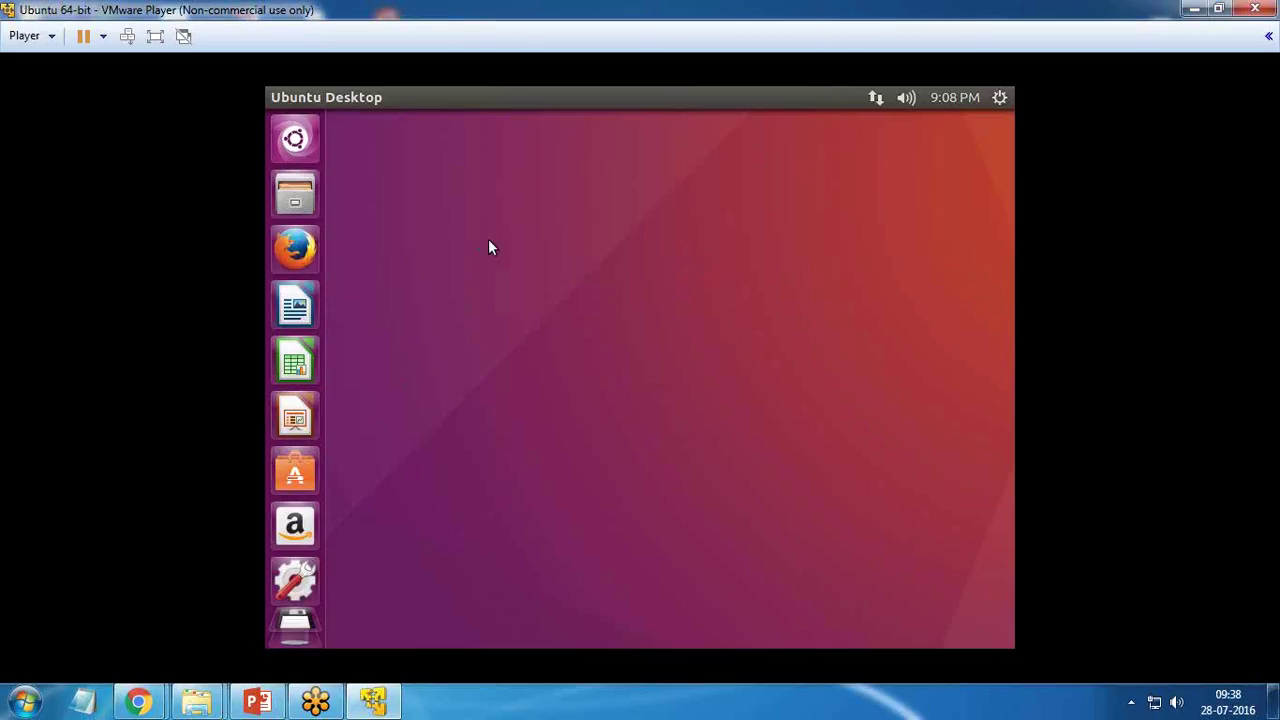
- Leave full-screen mode and open Ubuntu's System Settings overview from the desktop context menu
left_click(155, 36)
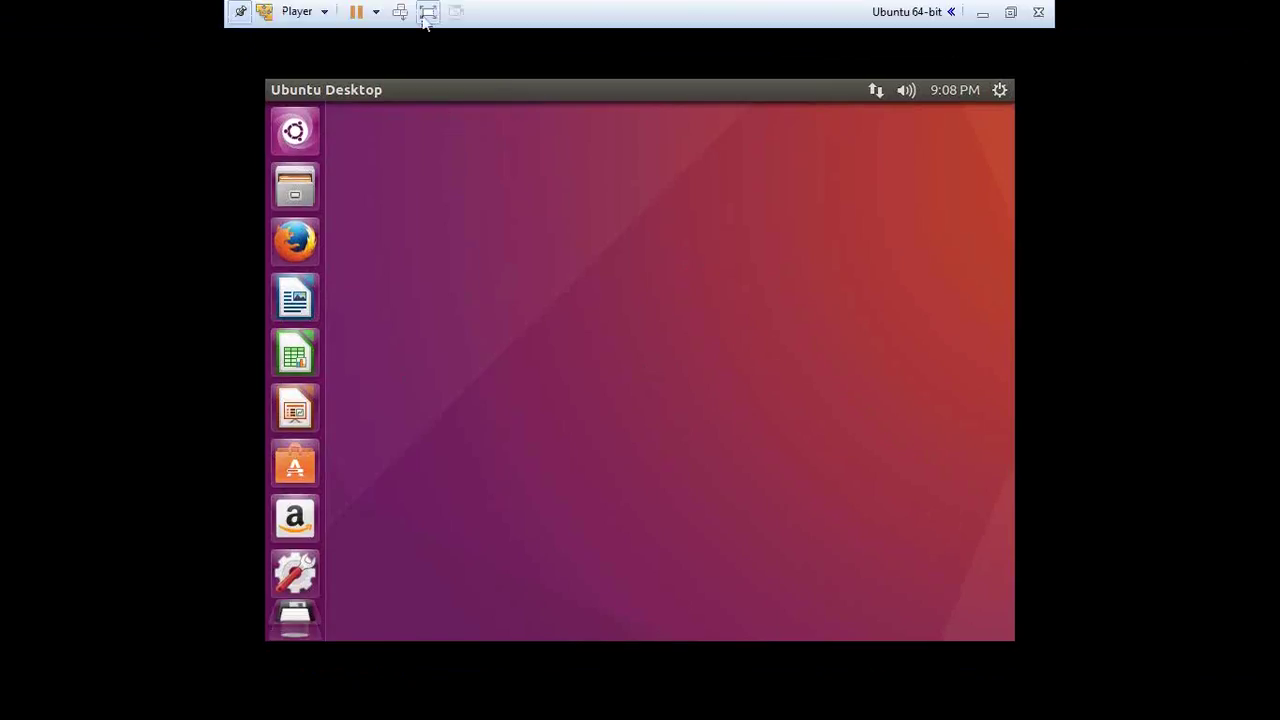
left_click(427, 12)
right_click(479, 319)
left_click(595, 484)
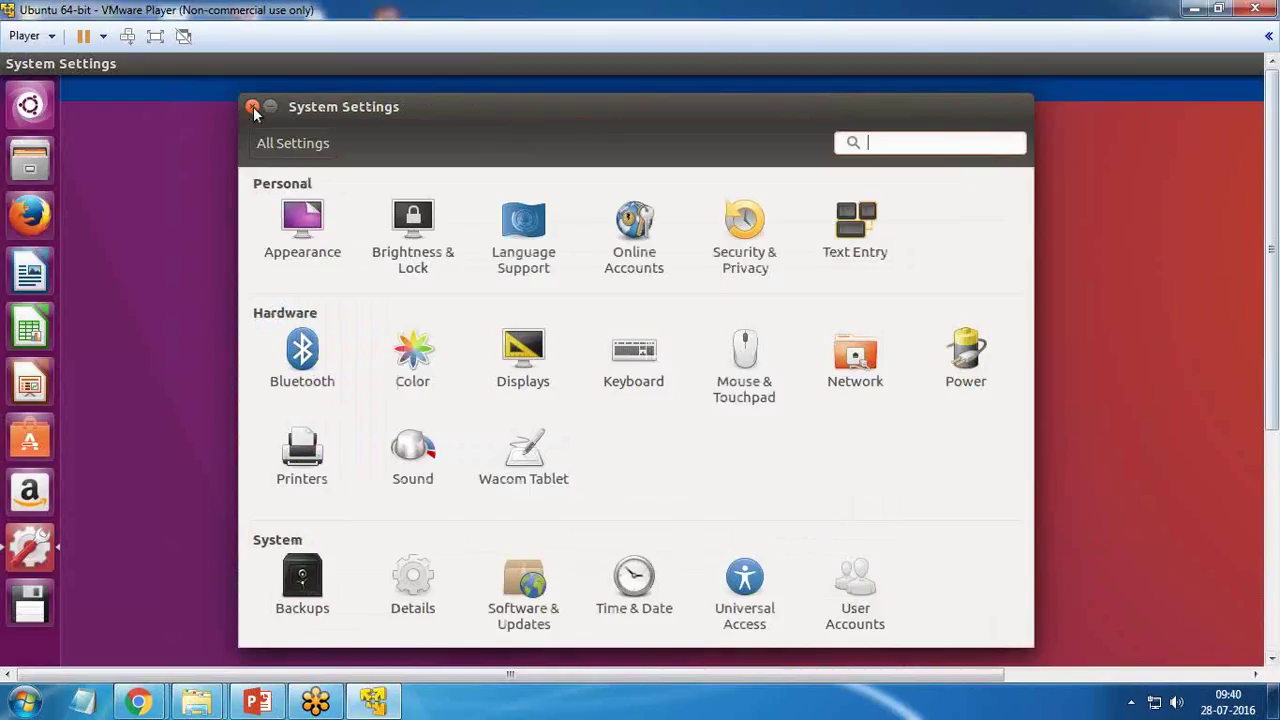
left_click(253, 107)
right_click(266, 180)
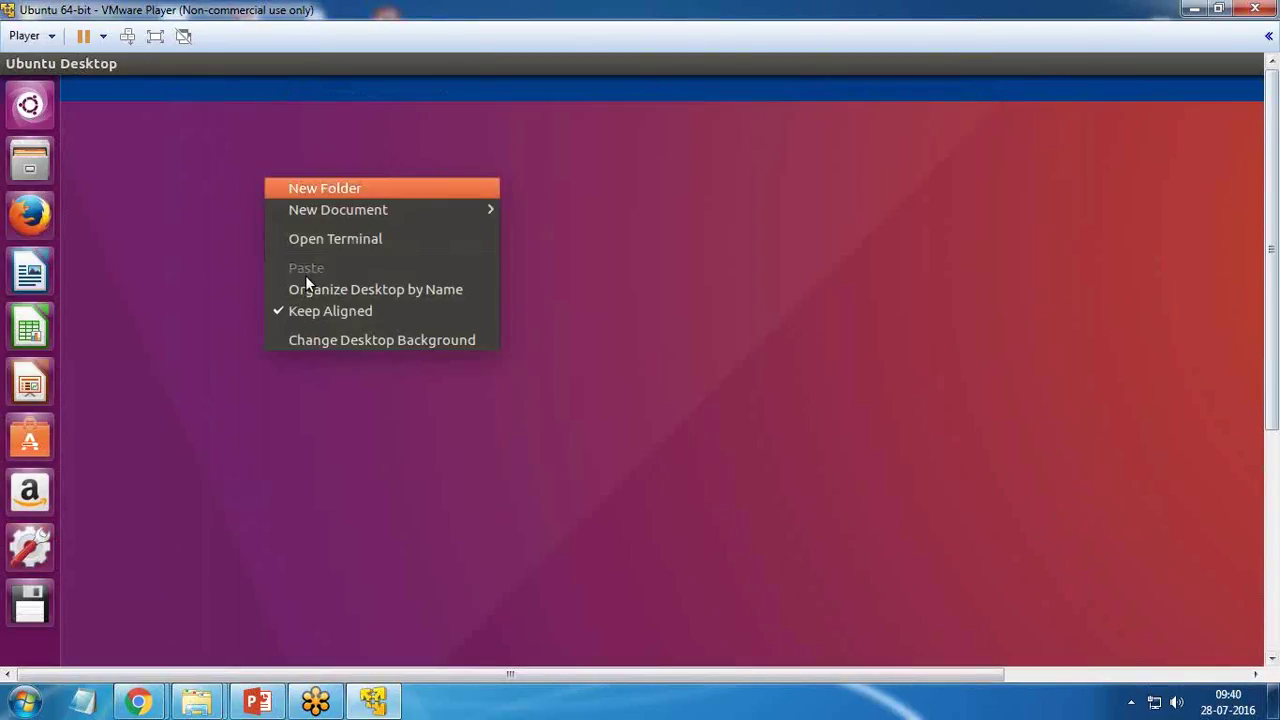
left_click(332, 341)
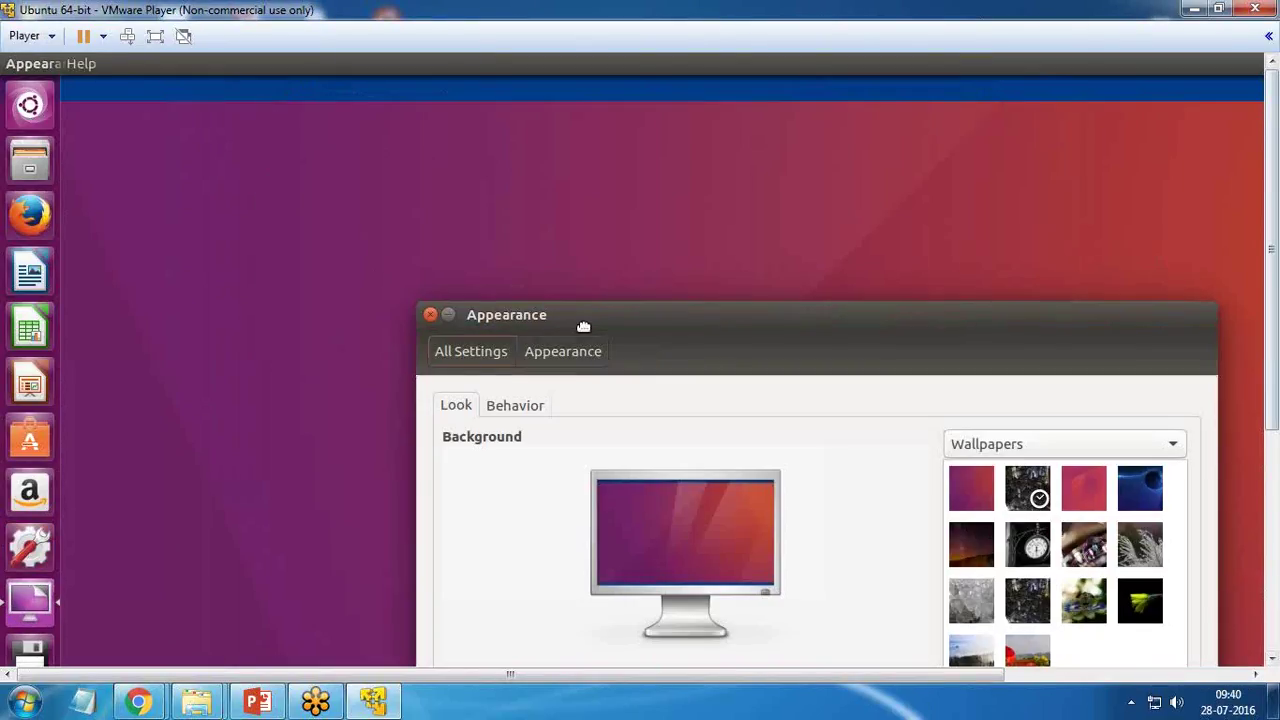
left_click_drag(583, 326, 388, 100)
left_click(274, 122)
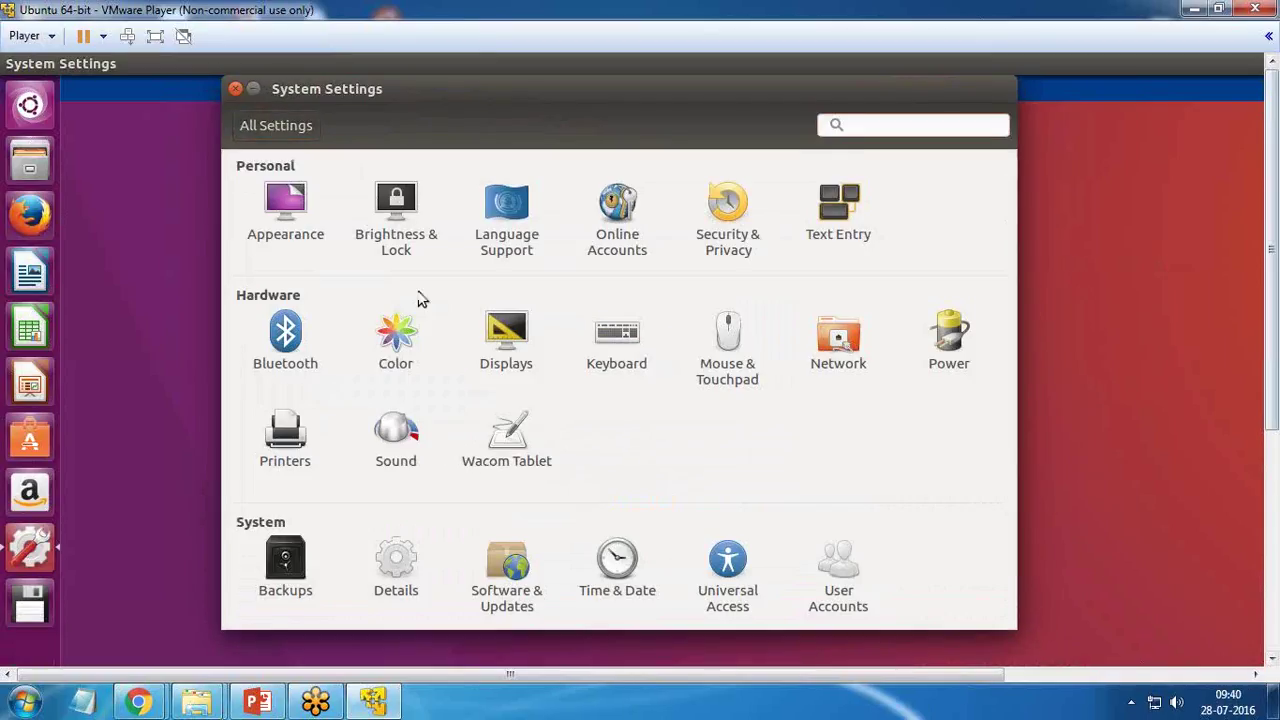
- Set the display resolution to 1280 x 1024 (5:4), keep it, and re-detect displays
left_click(537, 328)
left_click(520, 445)
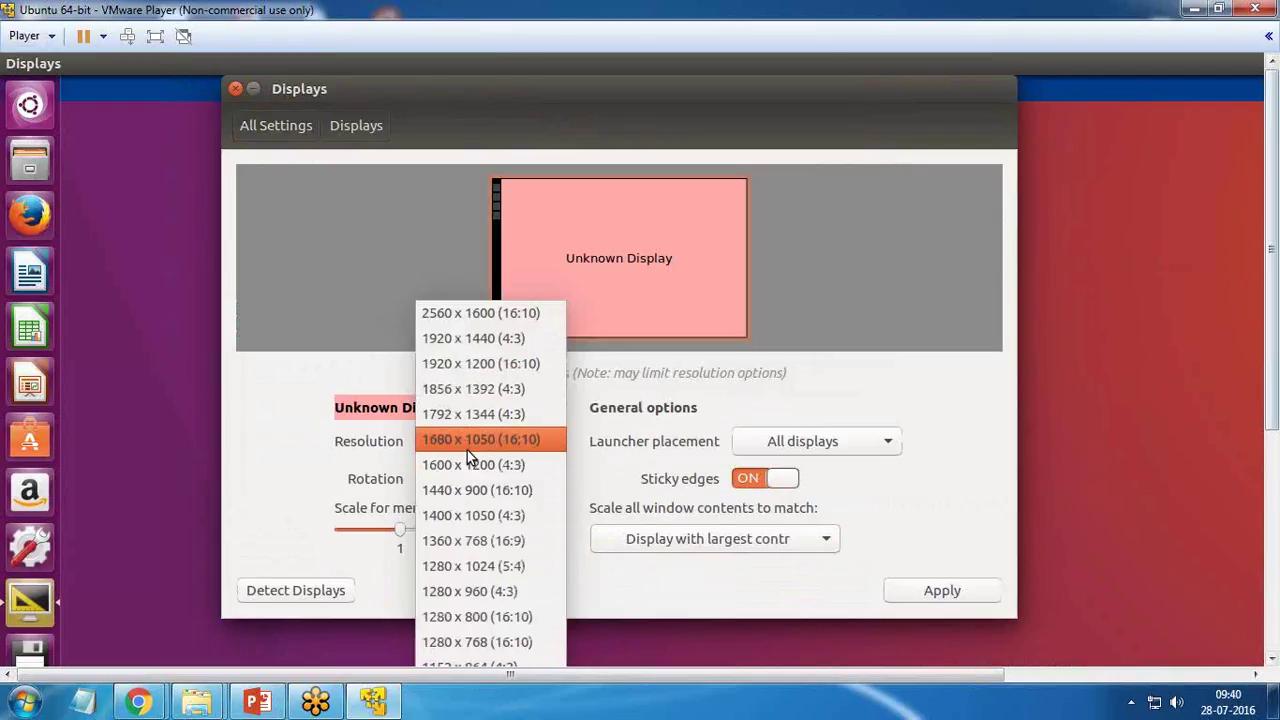
left_click(489, 567)
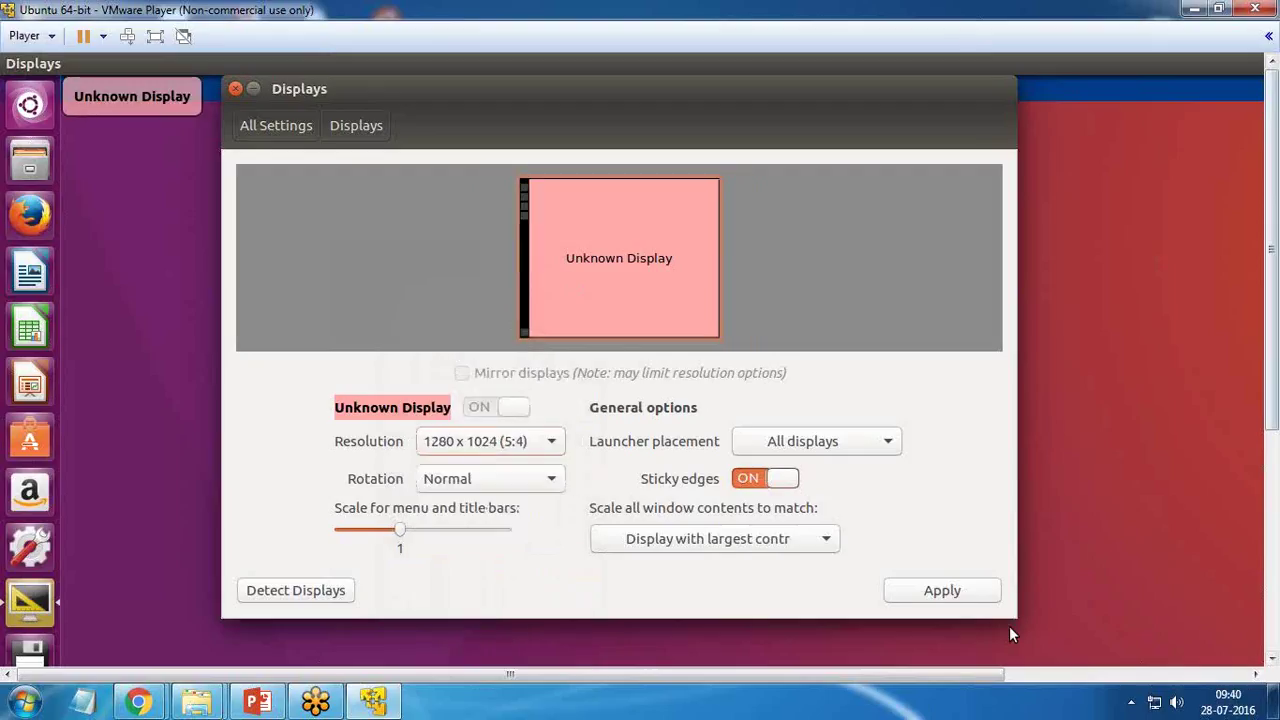
left_click(921, 591)
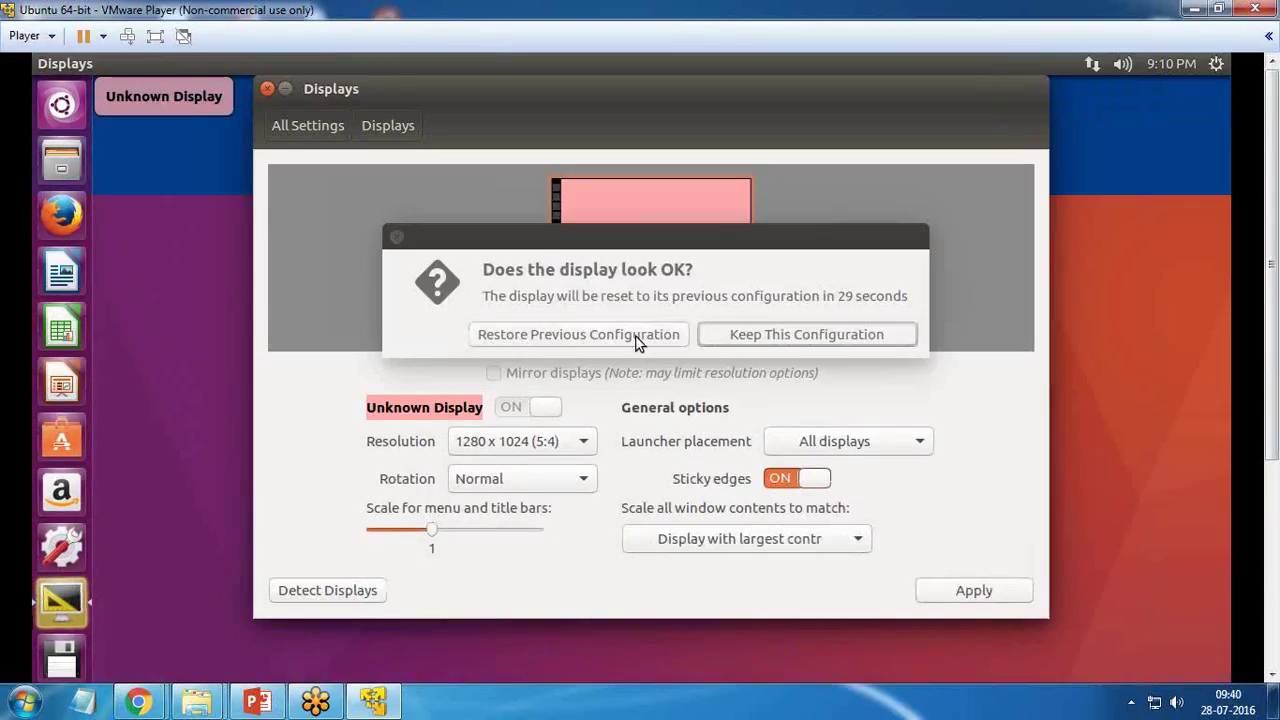
left_click(791, 337)
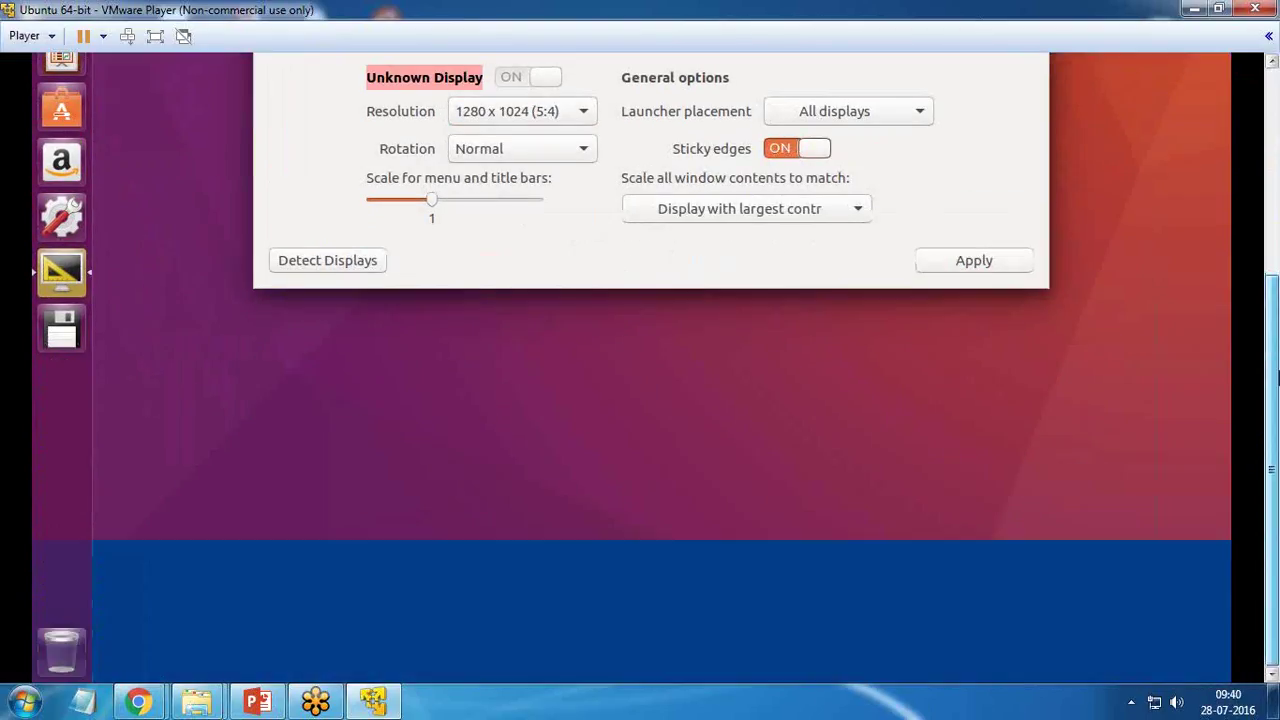
left_click_drag(1277, 390, 1261, 138)
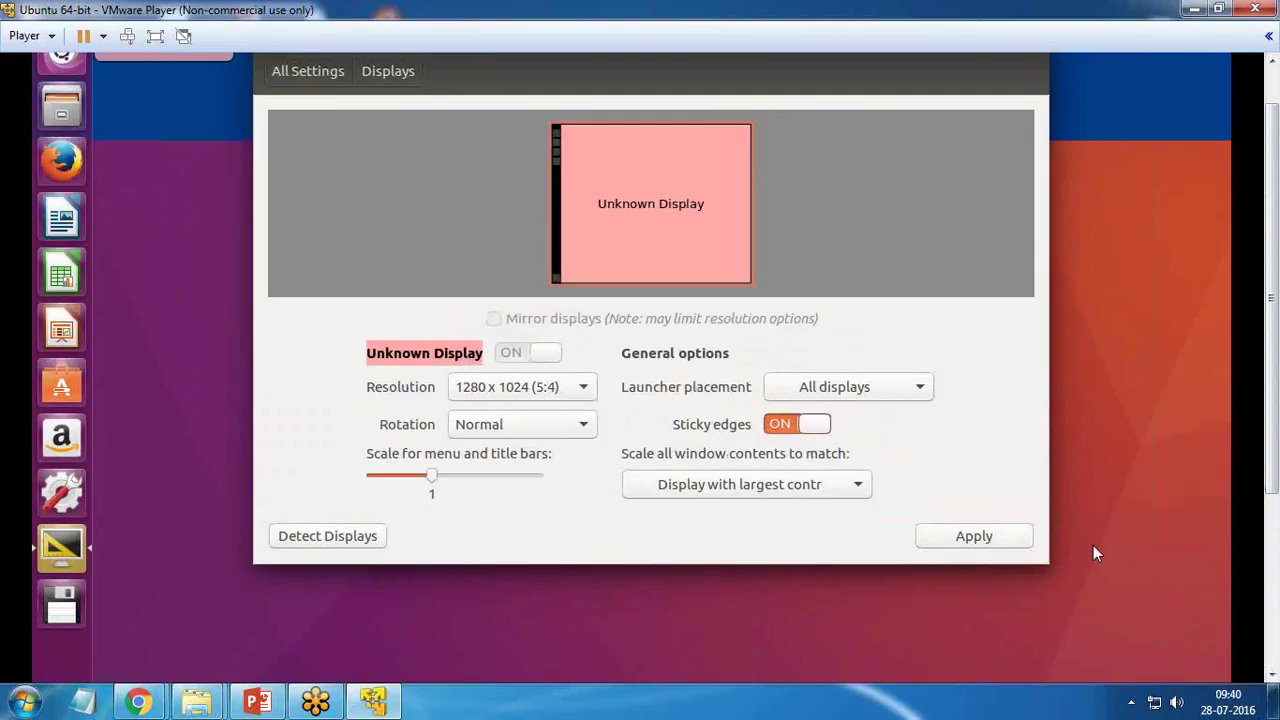
left_click(326, 540)
left_click(329, 534)
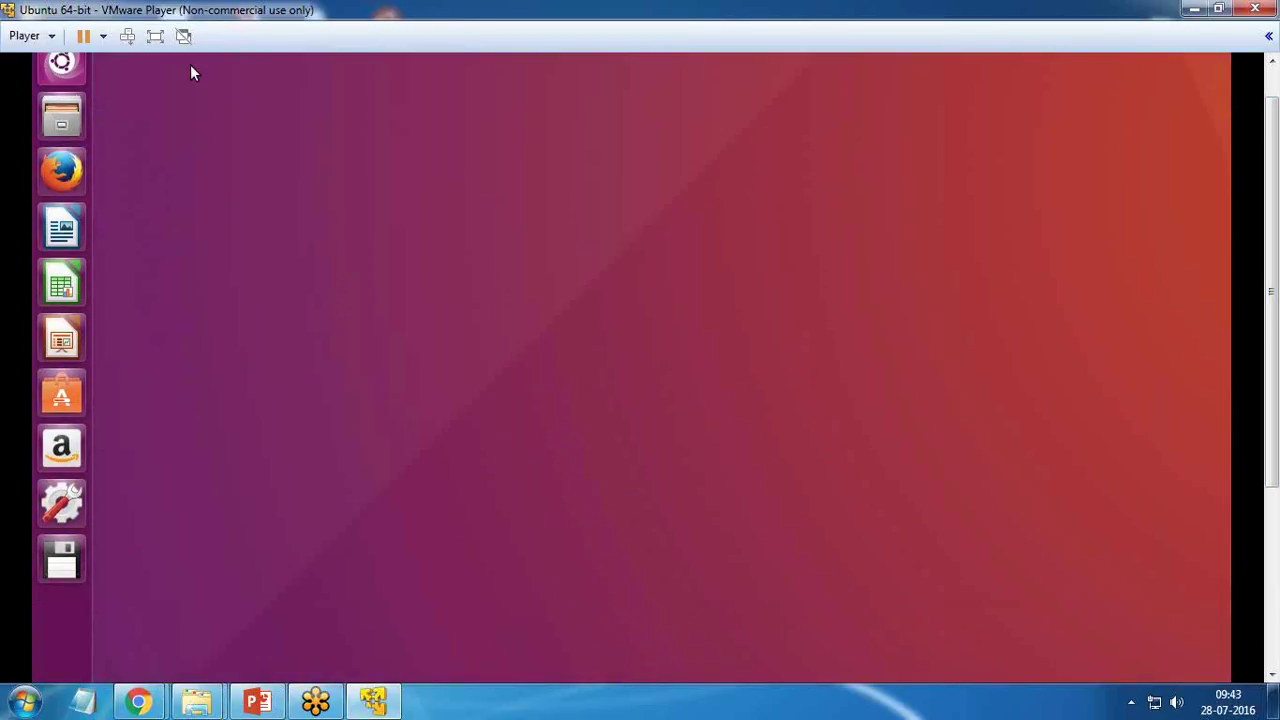
- Make the VM full screen, then open Files and browse Desktop, Documents and Downloads
left_click(155, 37)
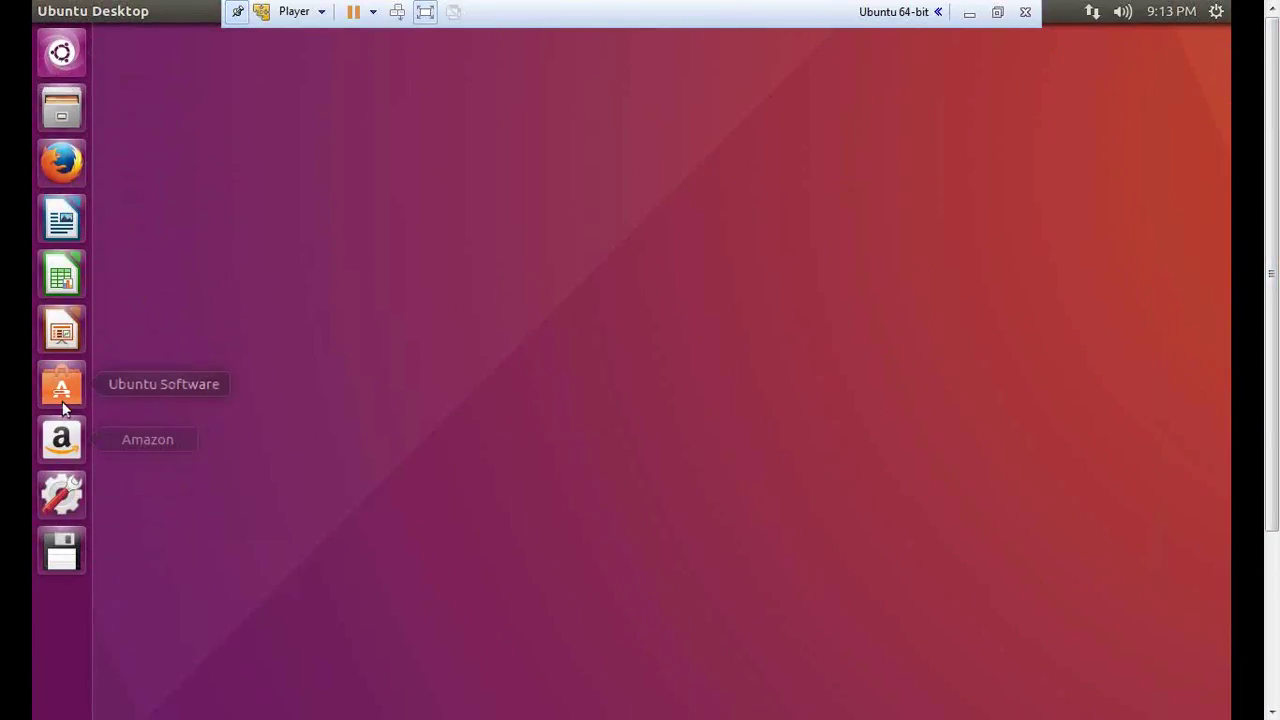
left_click(62, 108)
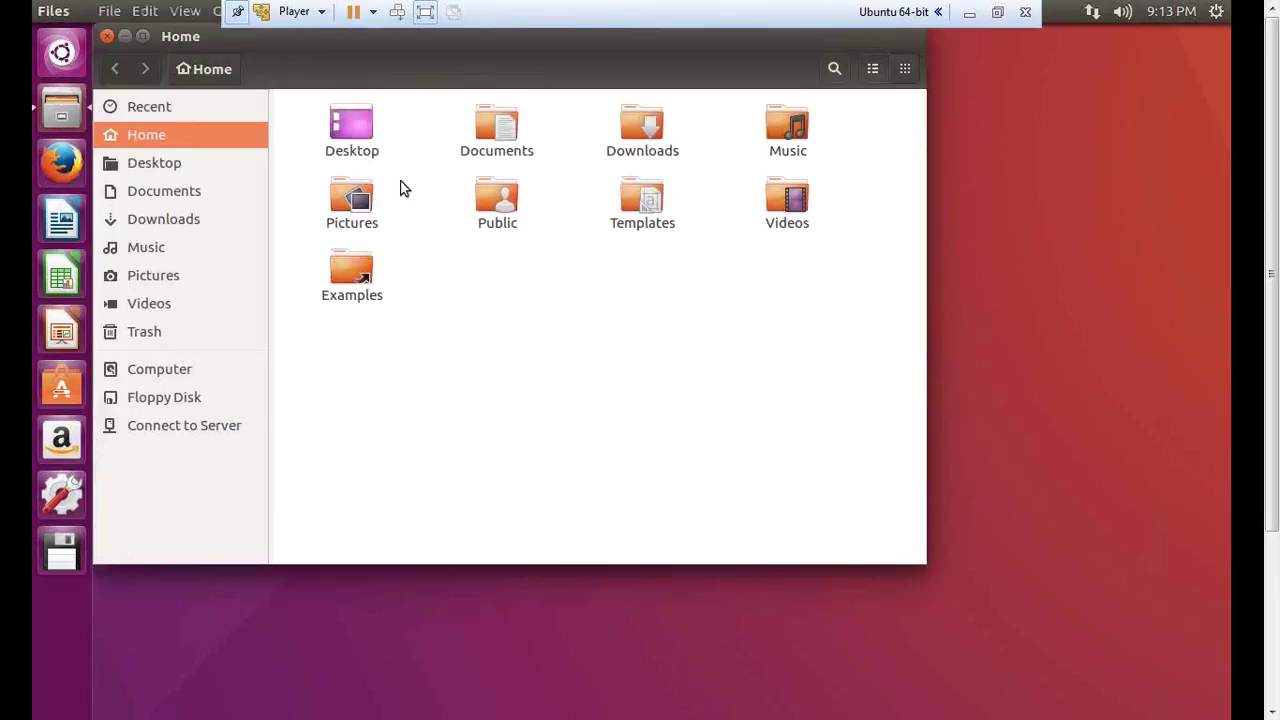
left_click_drag(238, 40, 332, 83)
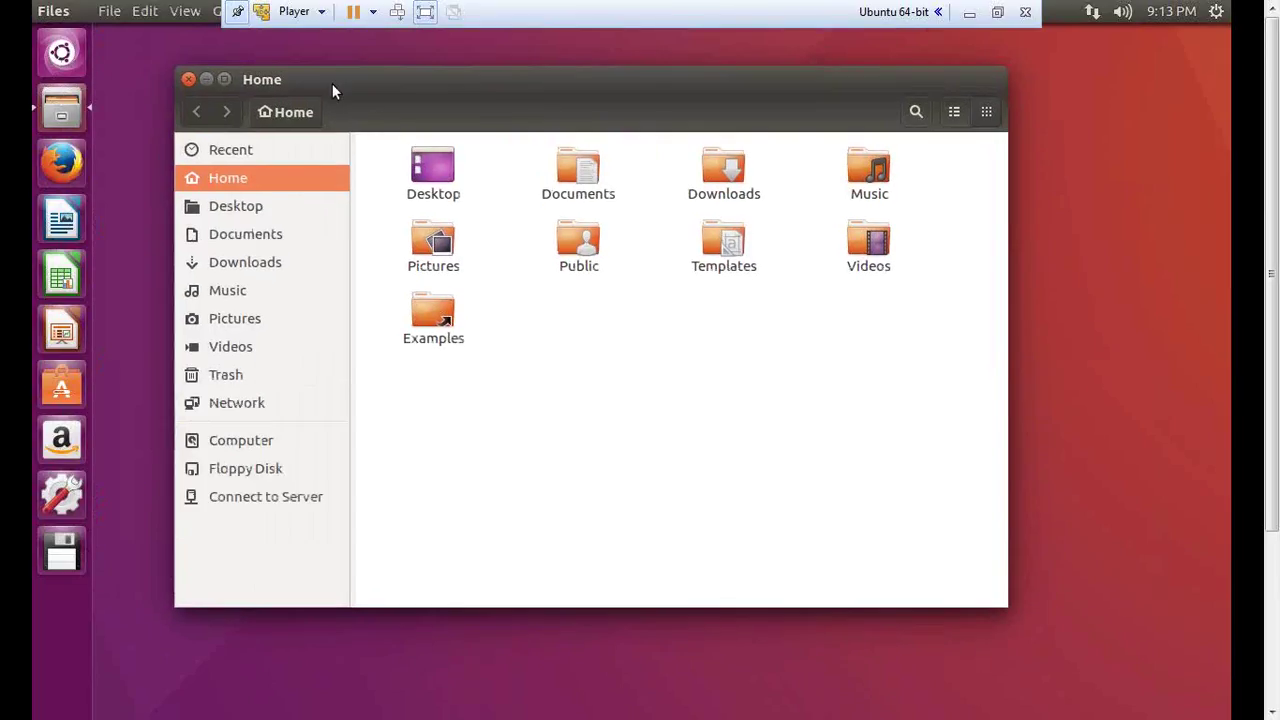
left_click(230, 210)
left_click(242, 234)
left_click(240, 263)
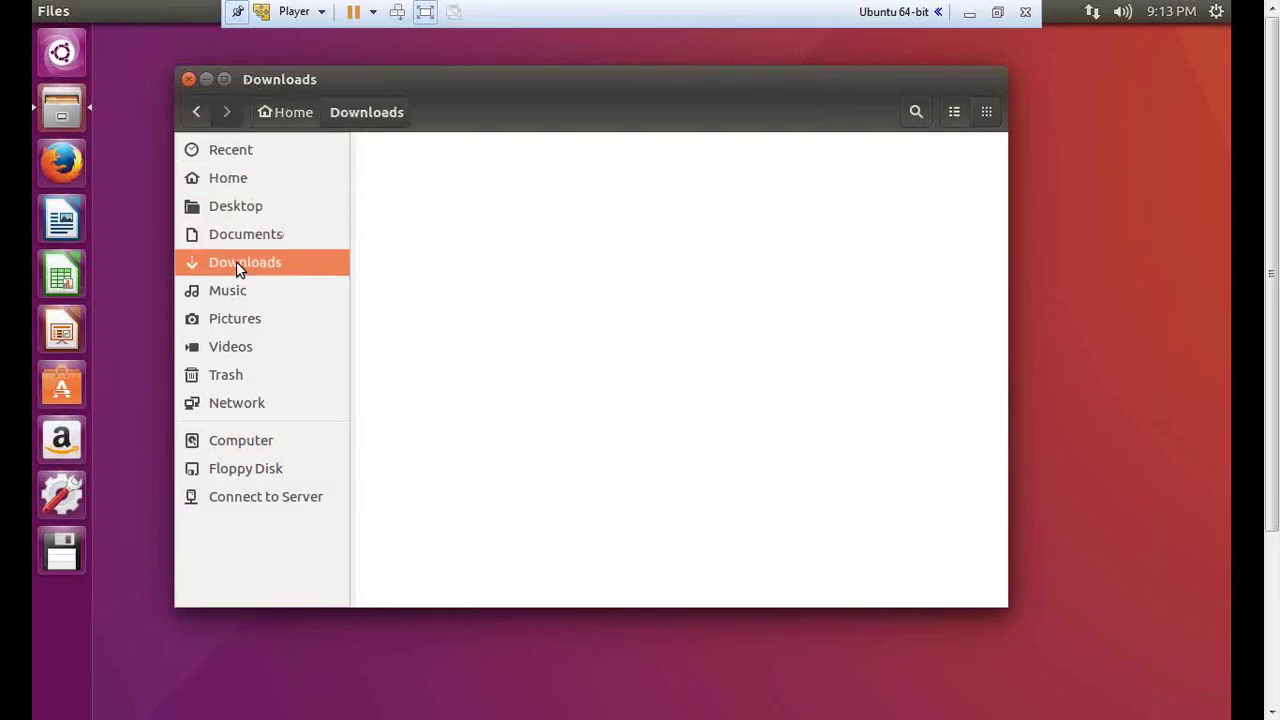
left_click(225, 180)
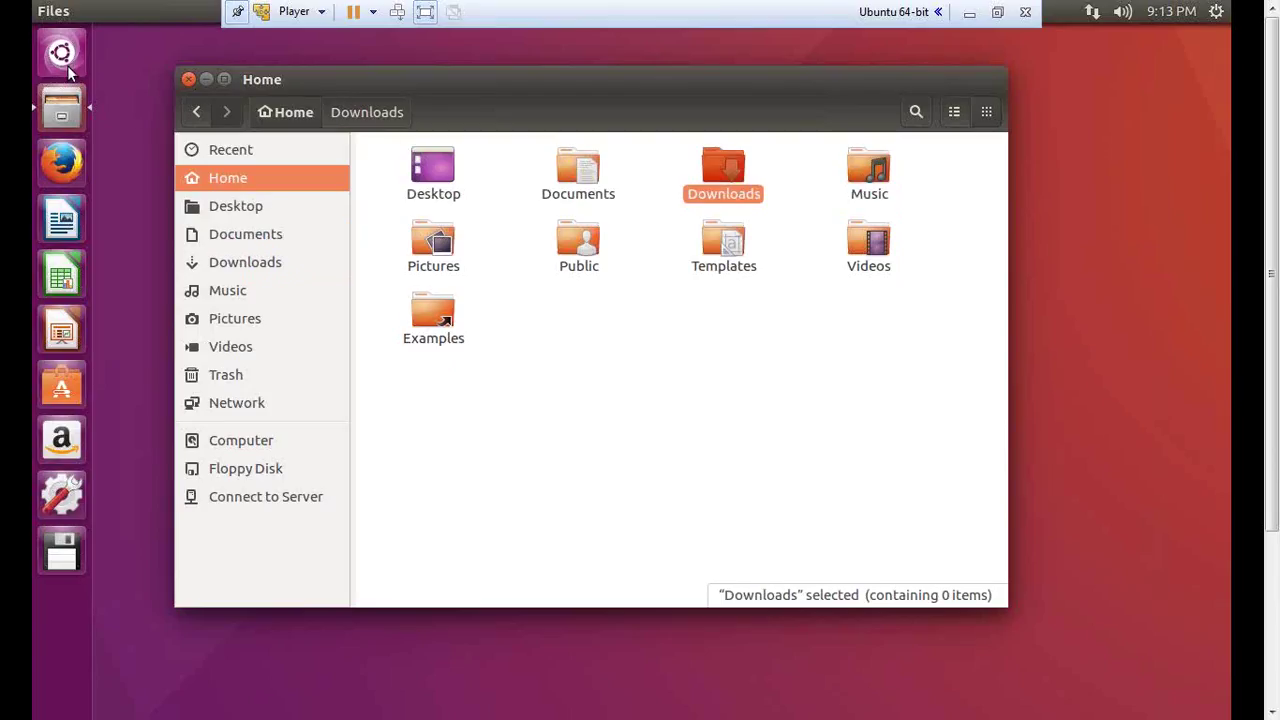
- Launch the Help app, then quit it from its launcher menu
left_click(61, 58)
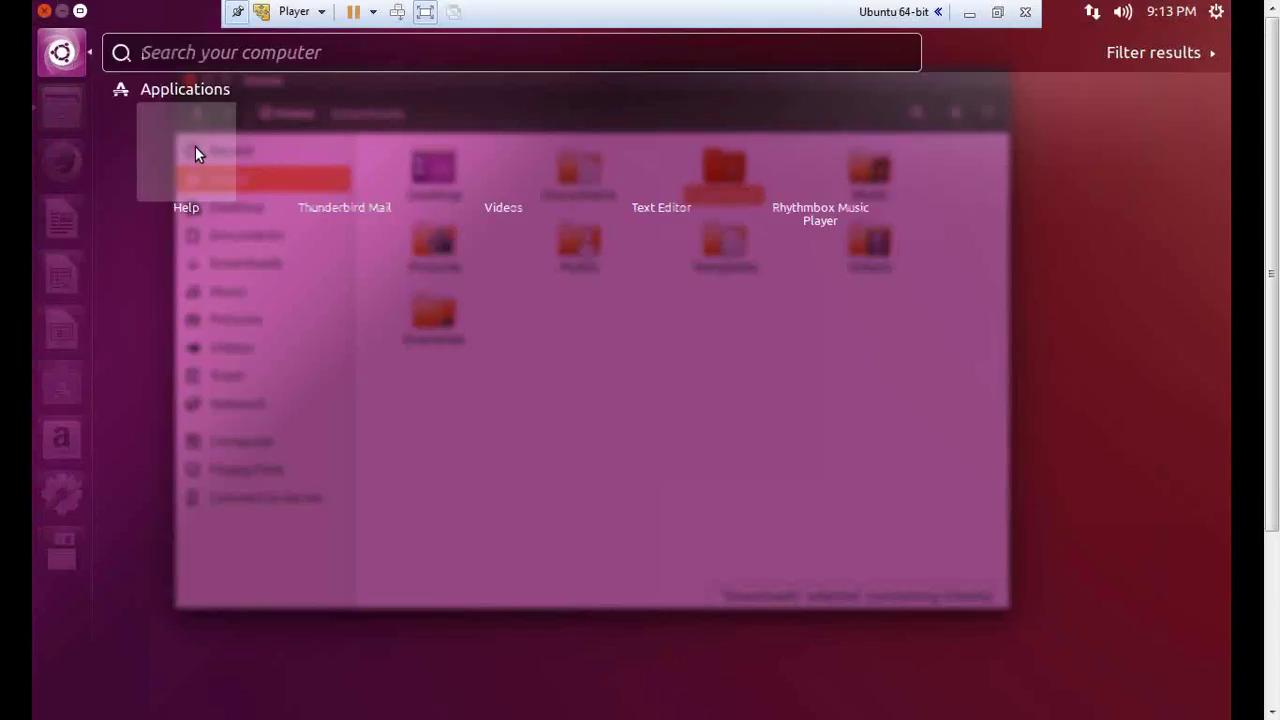
left_click(195, 147)
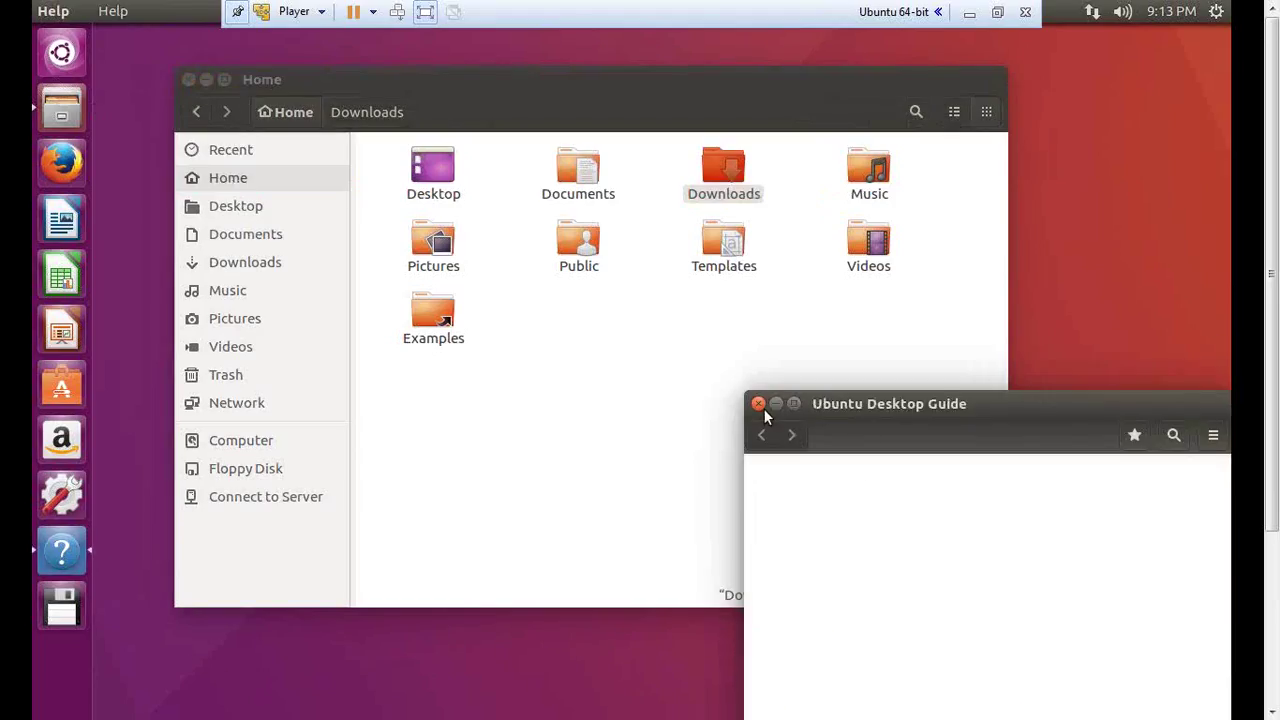
left_click(776, 403)
right_click(62, 563)
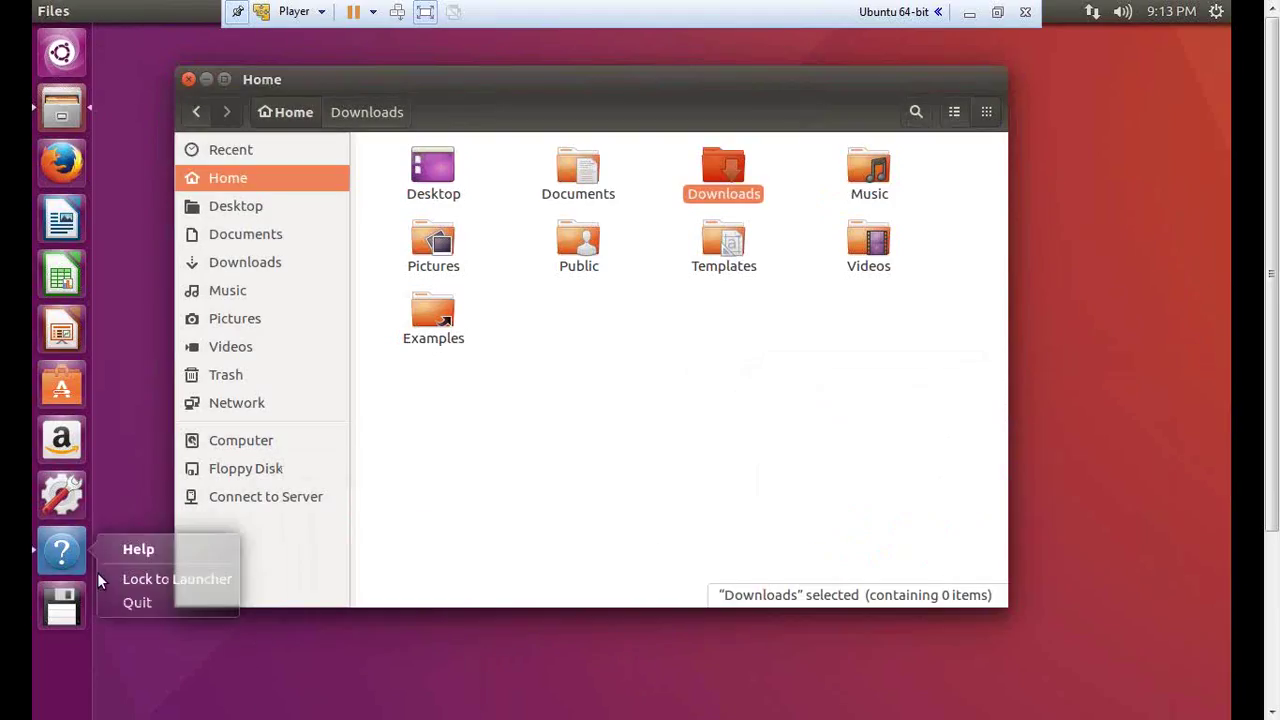
left_click(397, 657)
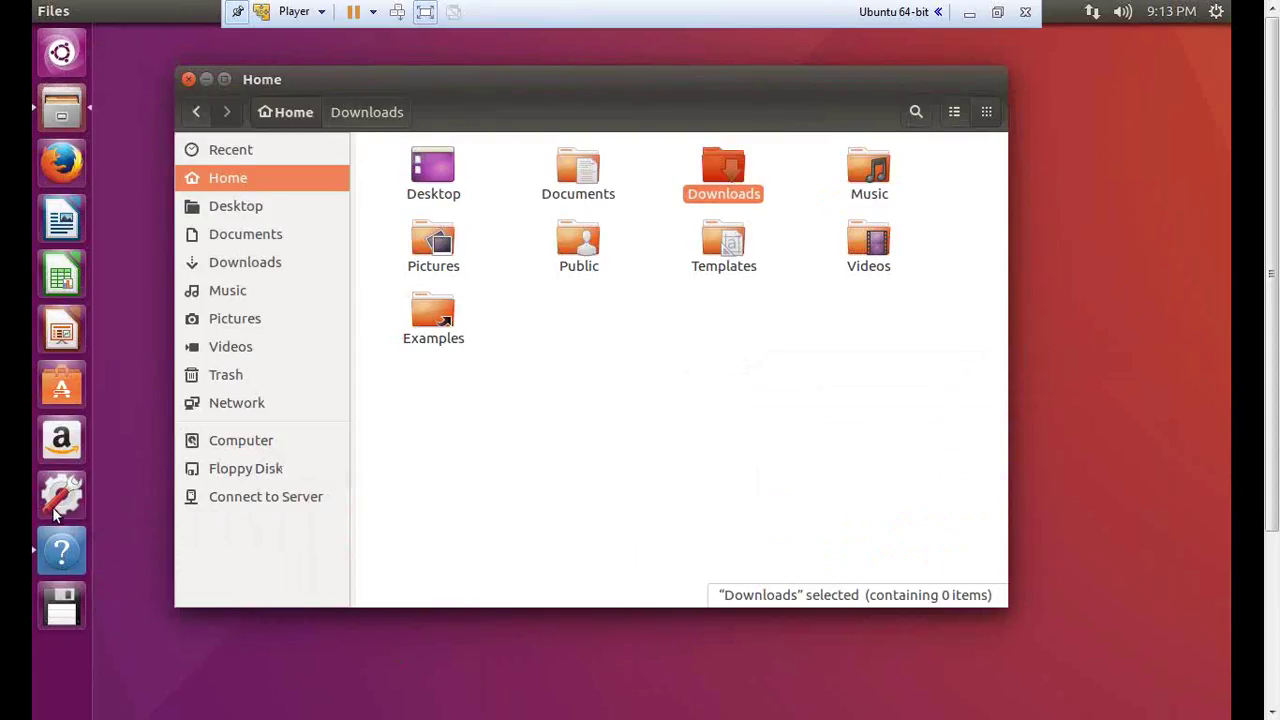
right_click(66, 560)
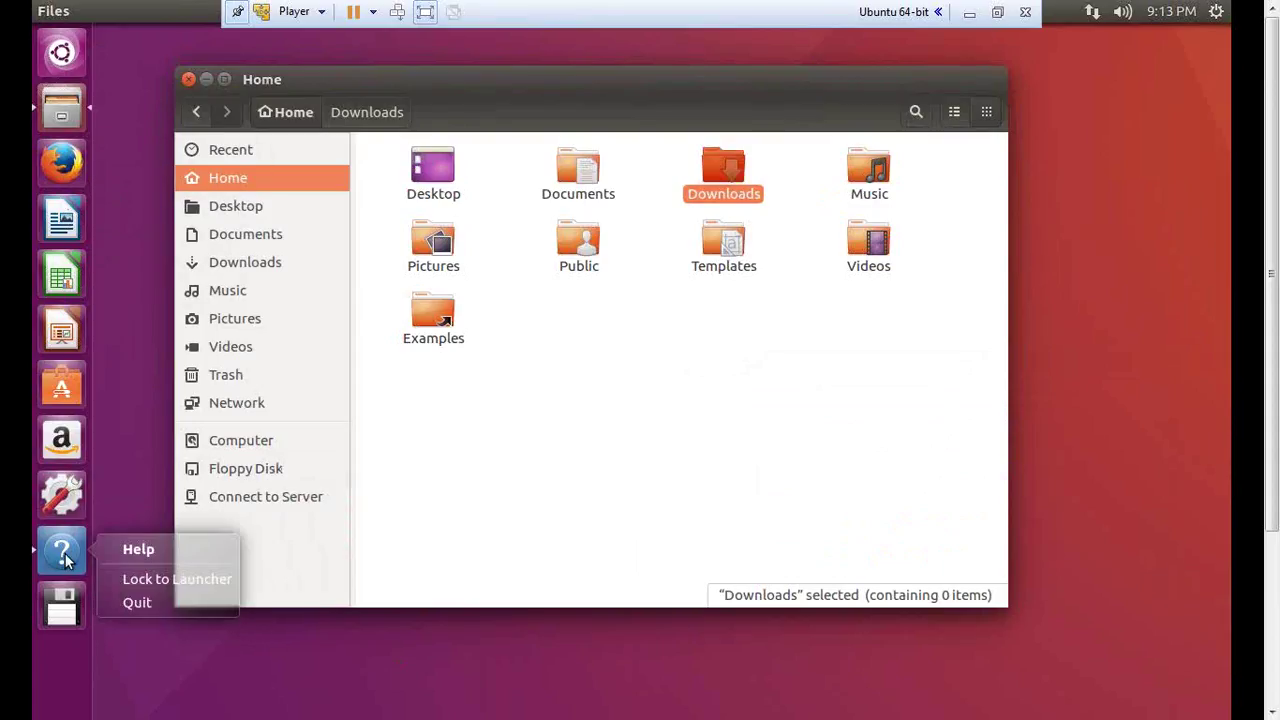
left_click(141, 604)
- Unlock Amazon from the launcher and close the Files window
right_click(81, 510)
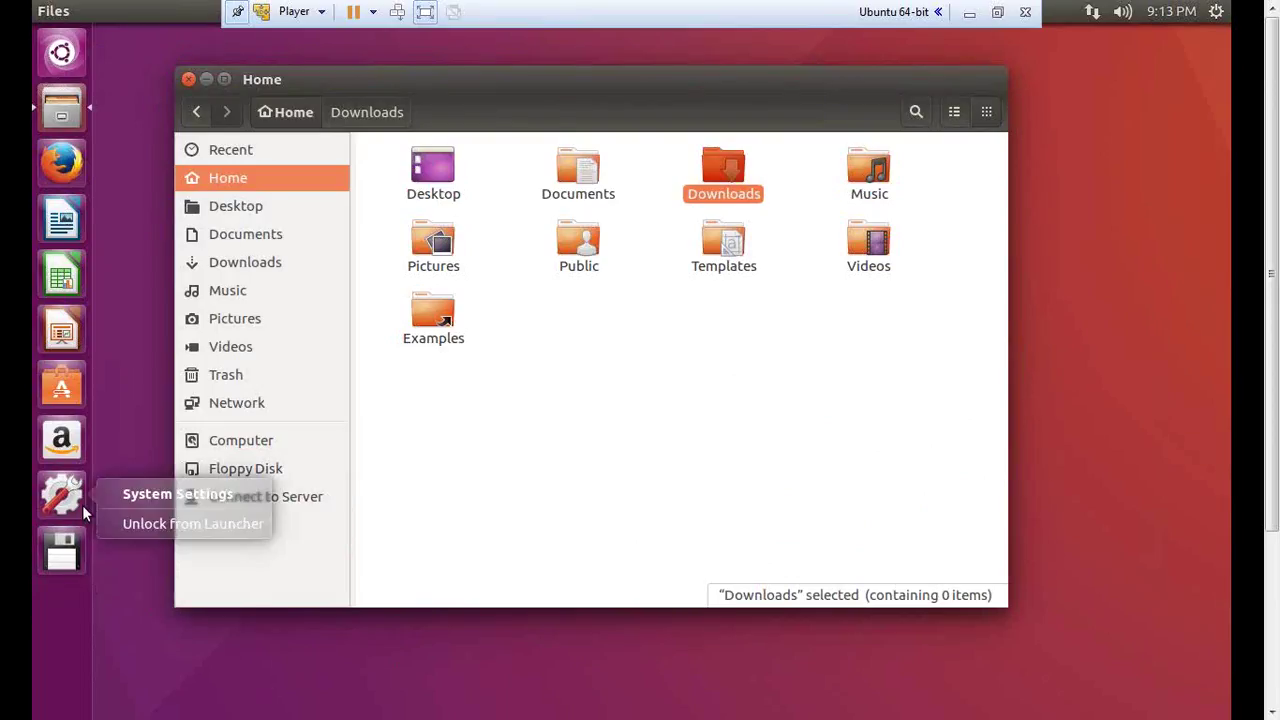
left_click(201, 527)
right_click(58, 440)
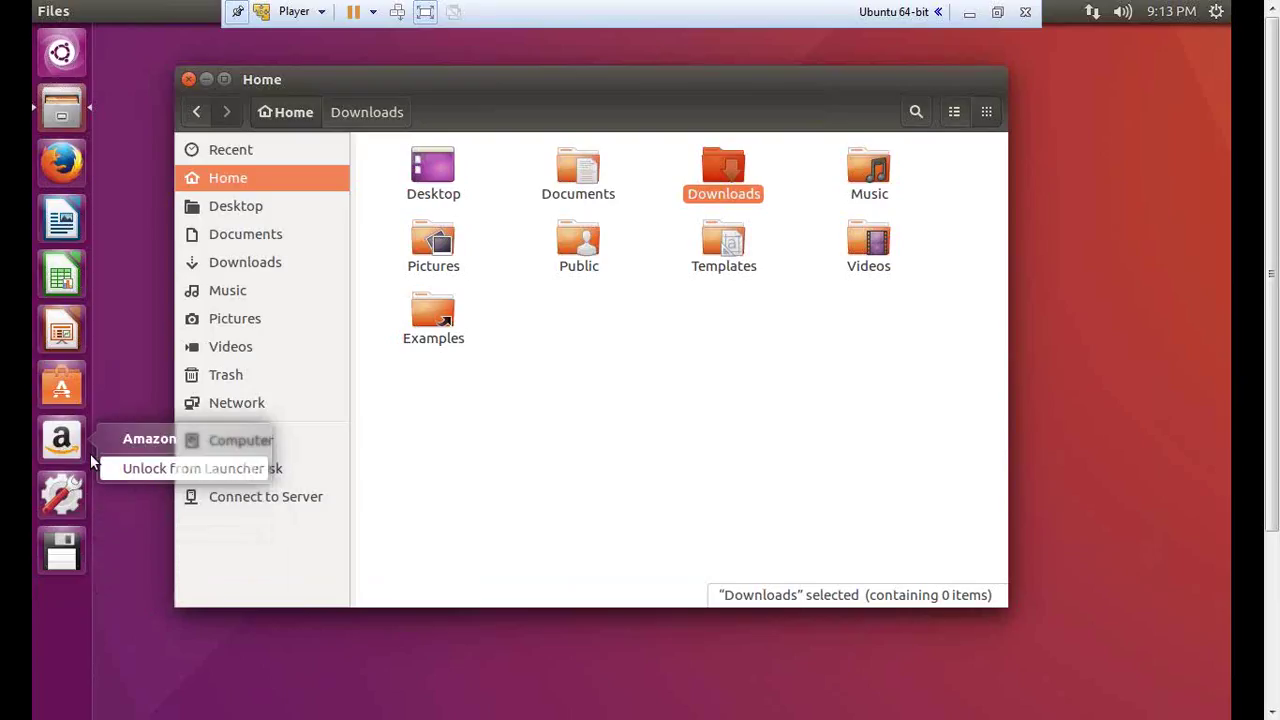
left_click(160, 468)
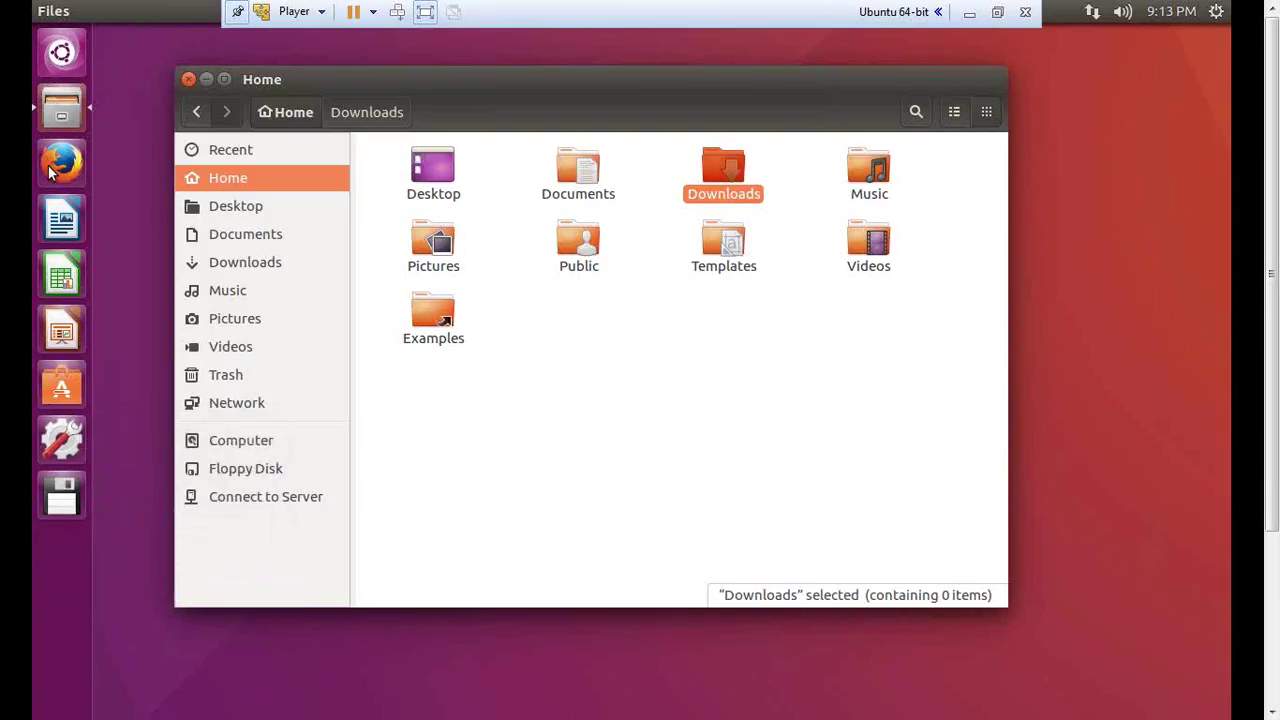
left_click(189, 79)
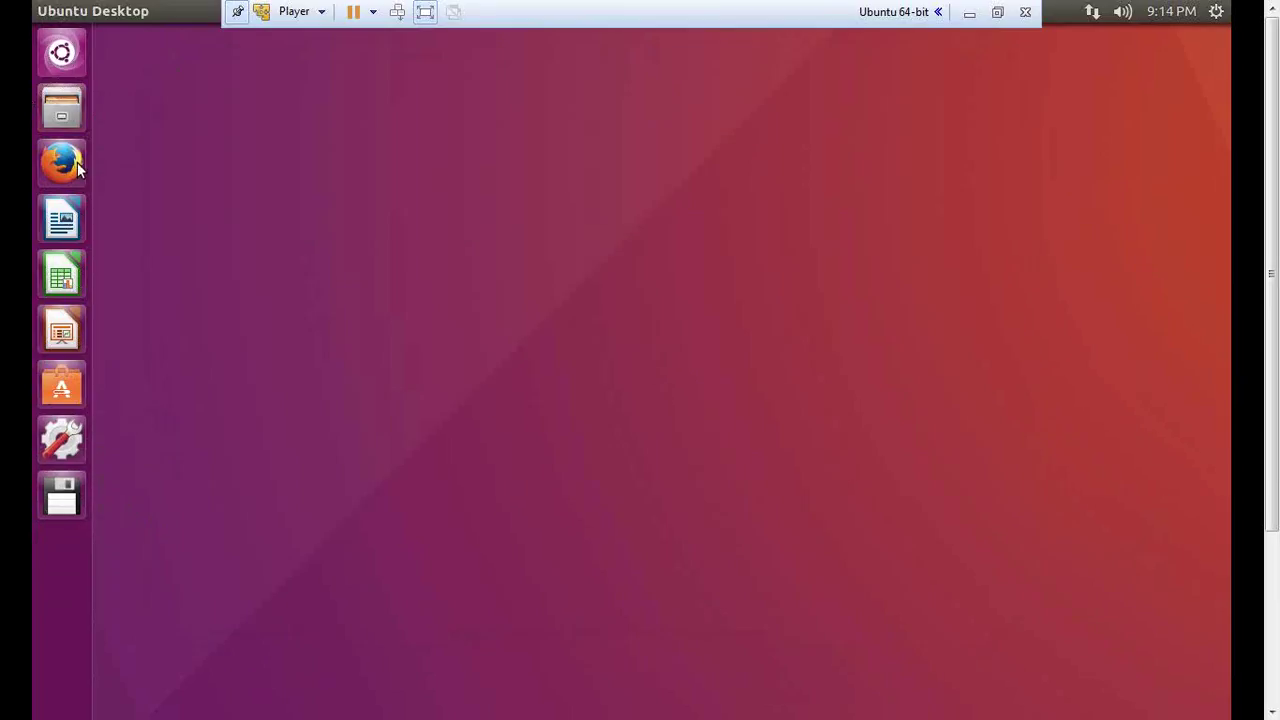
left_click(60, 168)
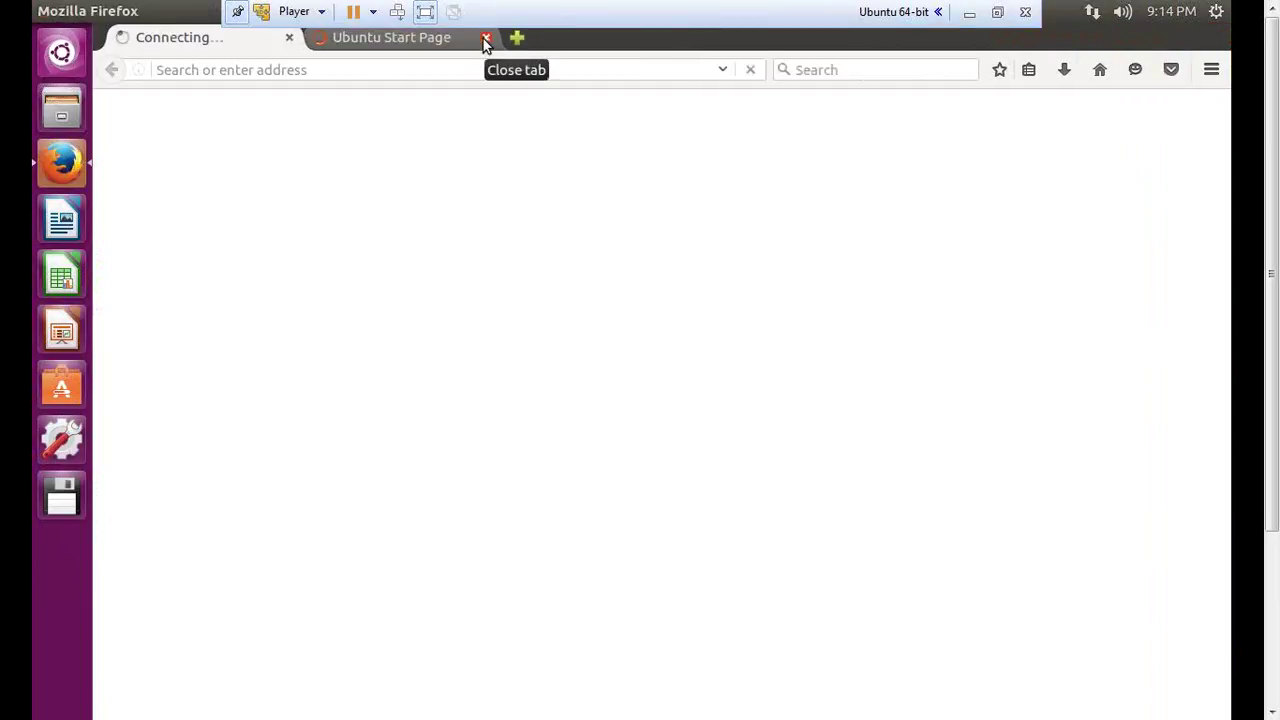
left_click(289, 38)
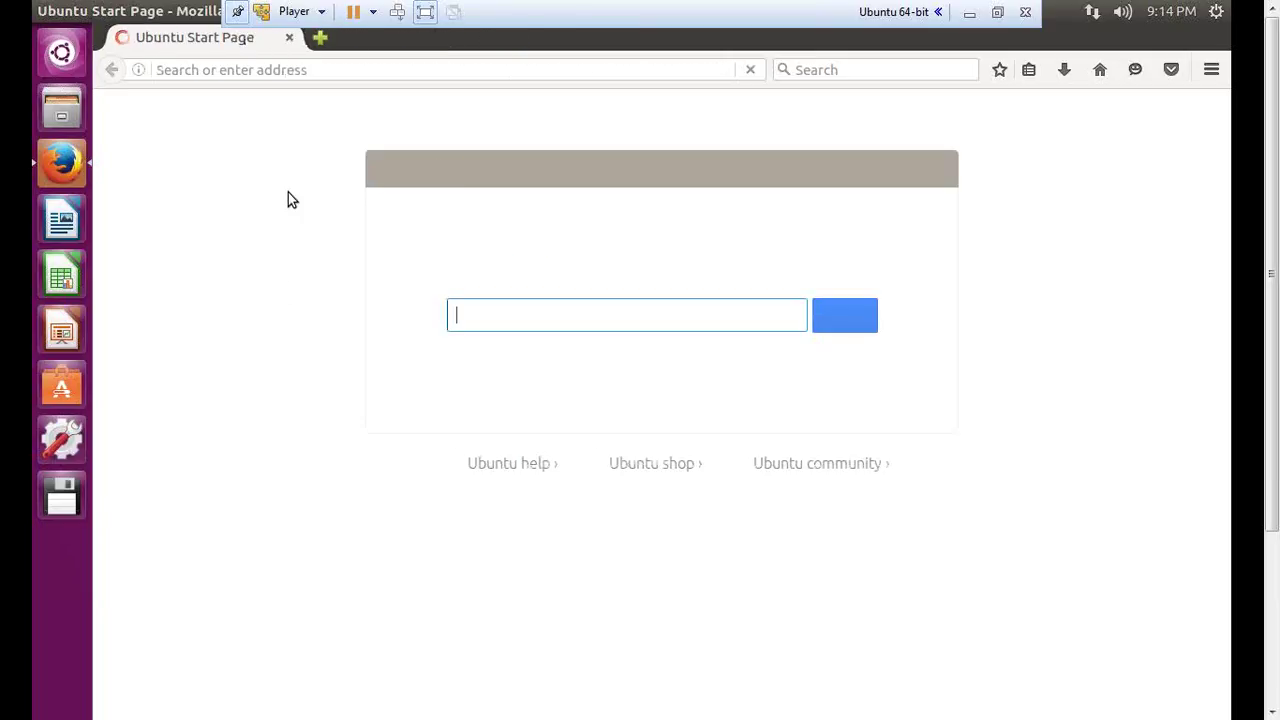
left_click(297, 74)
type("www.google.com")
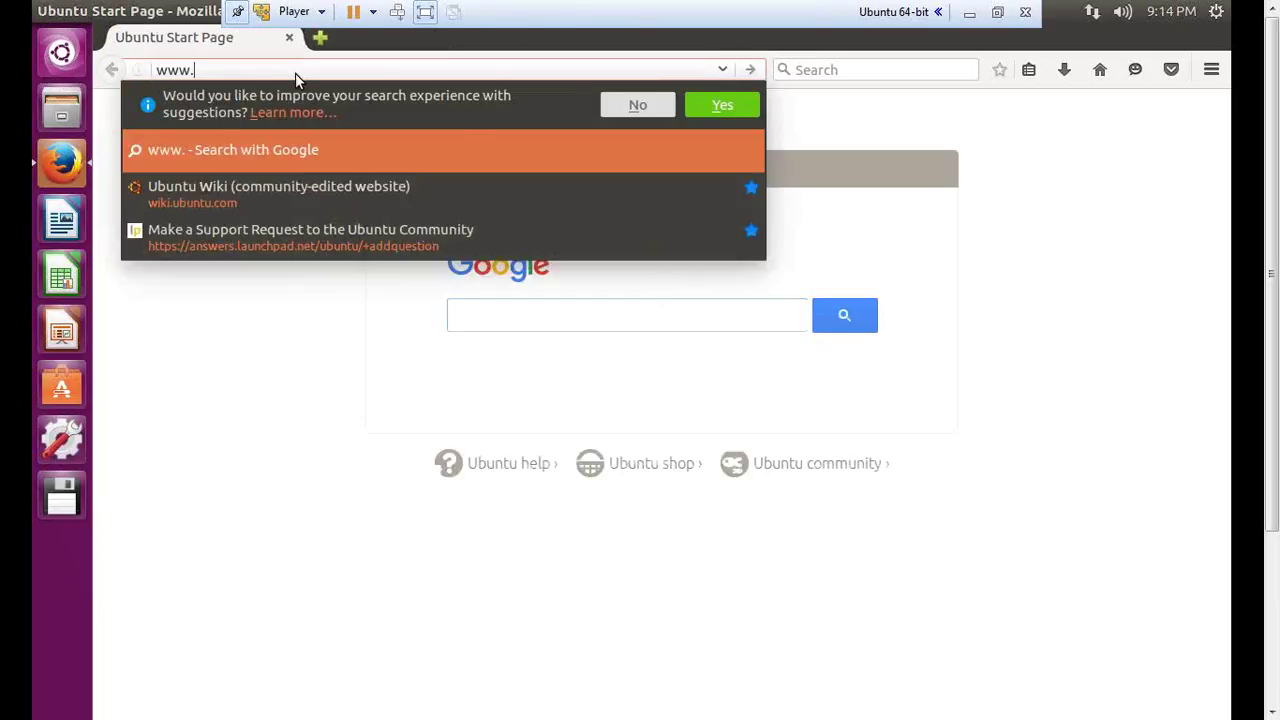
key("Return")
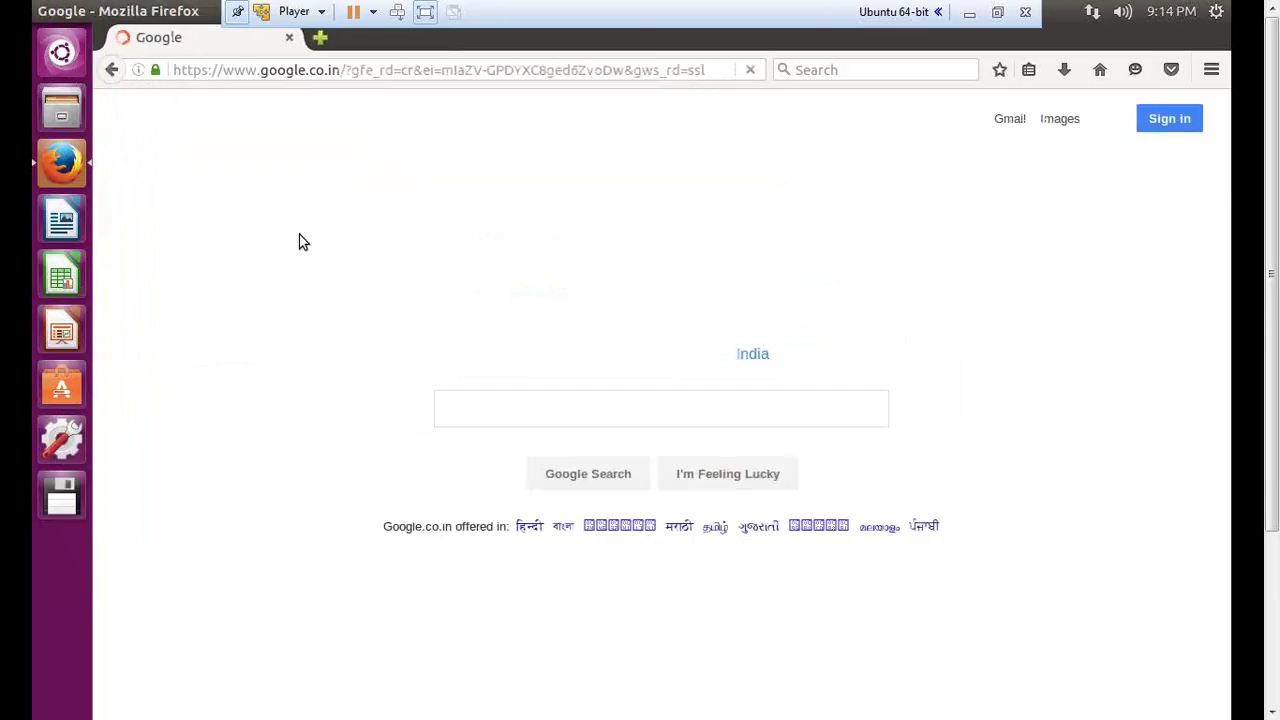
left_click(290, 38)
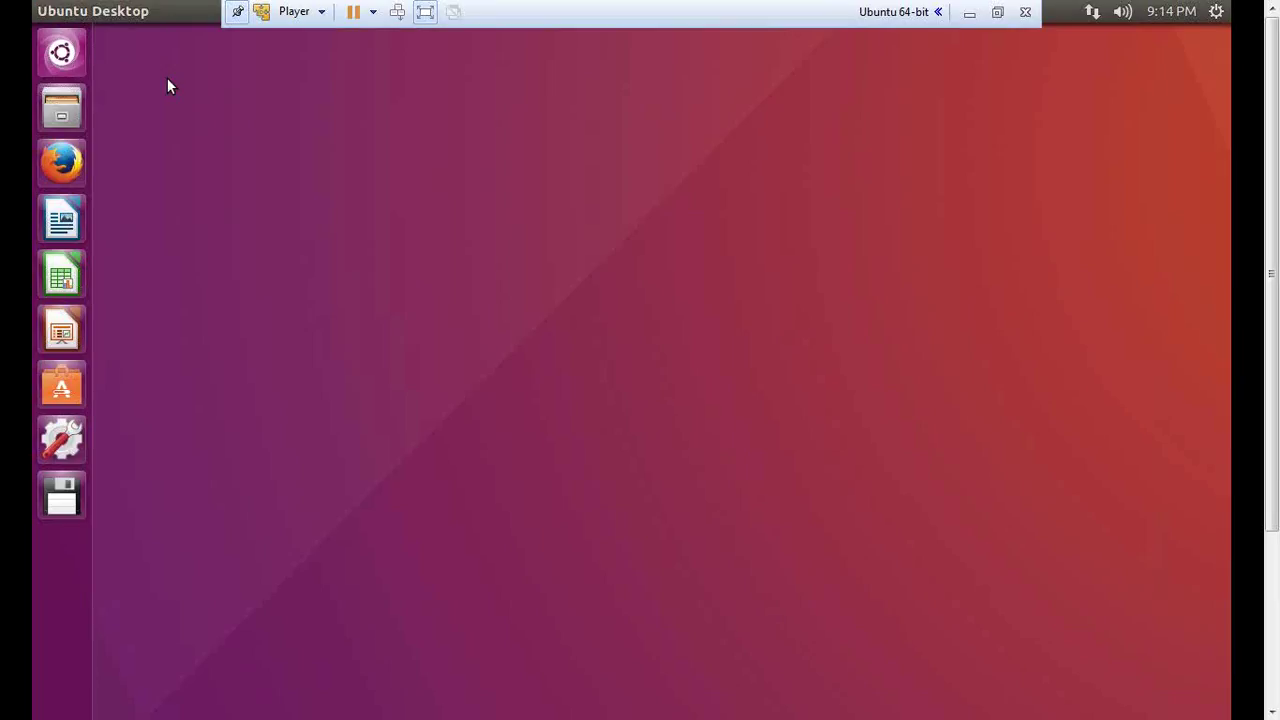
- Exit VMware full screen and advance the presentation to the Any Questions? slide
left_click(997, 13)
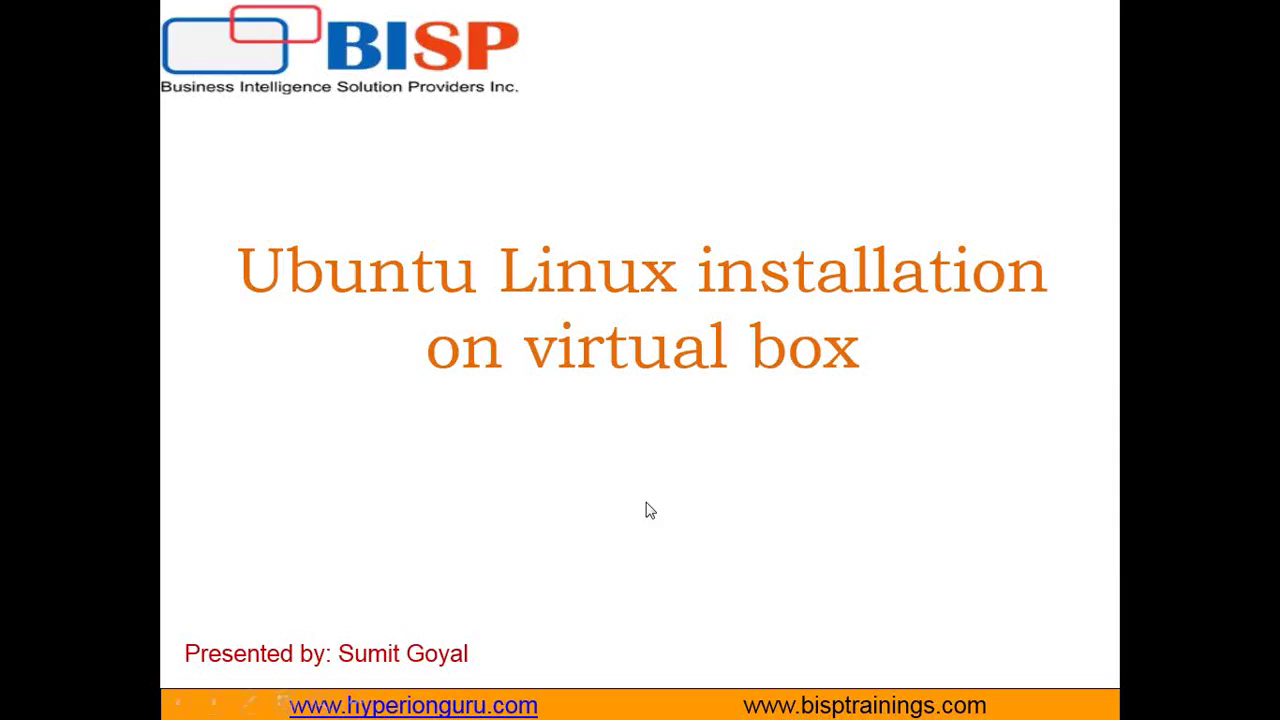
left_click(650, 511)
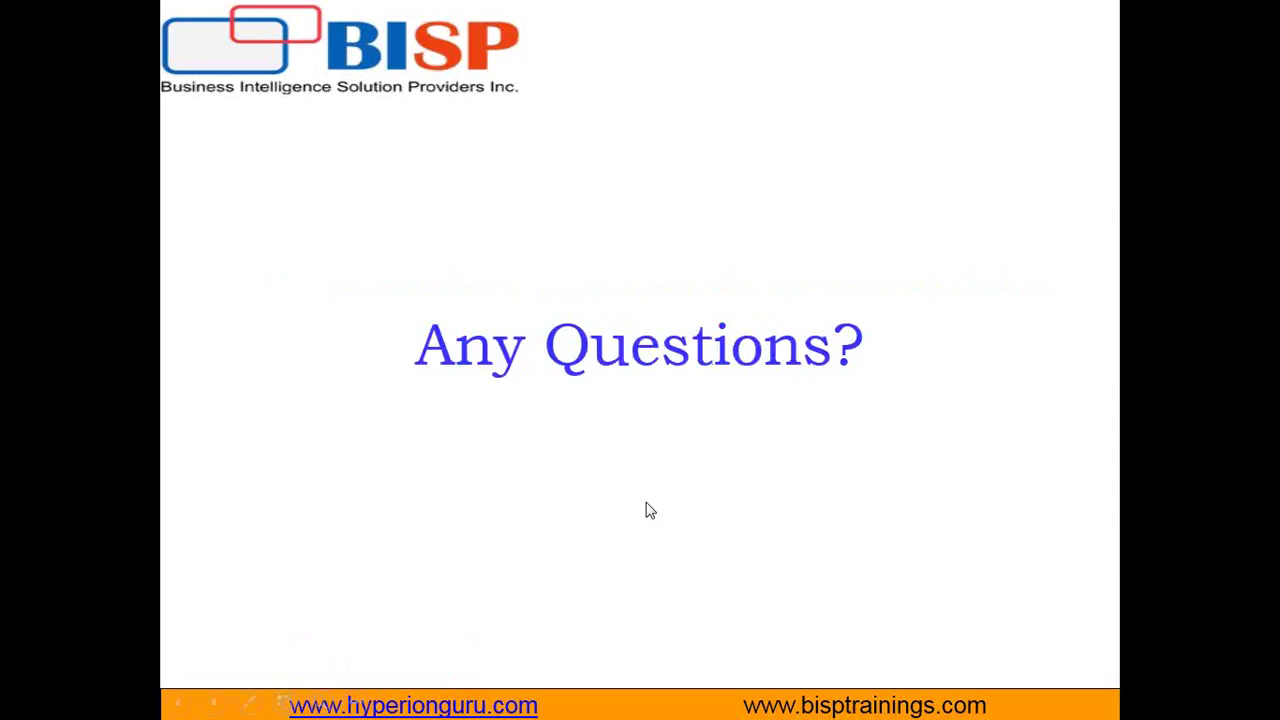